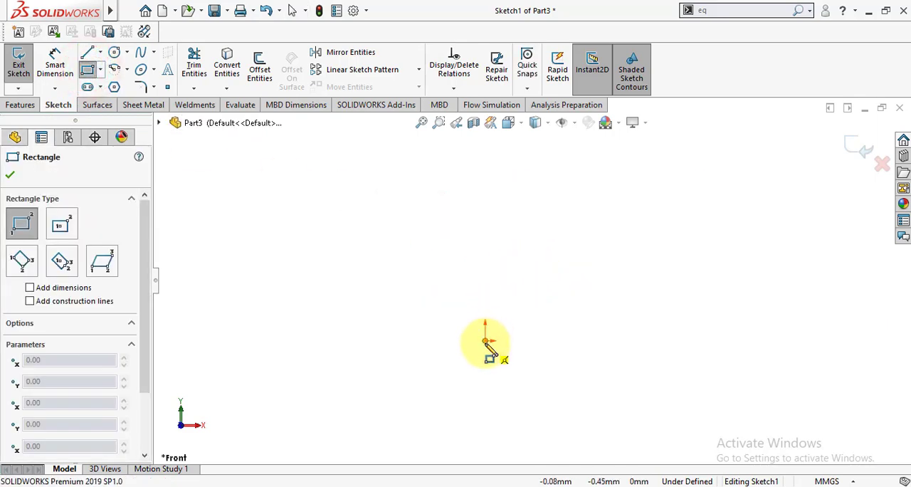
Sketch a corner rectangle starting at the origin, about 55 mm wide and 26 mm high
click(486, 340)
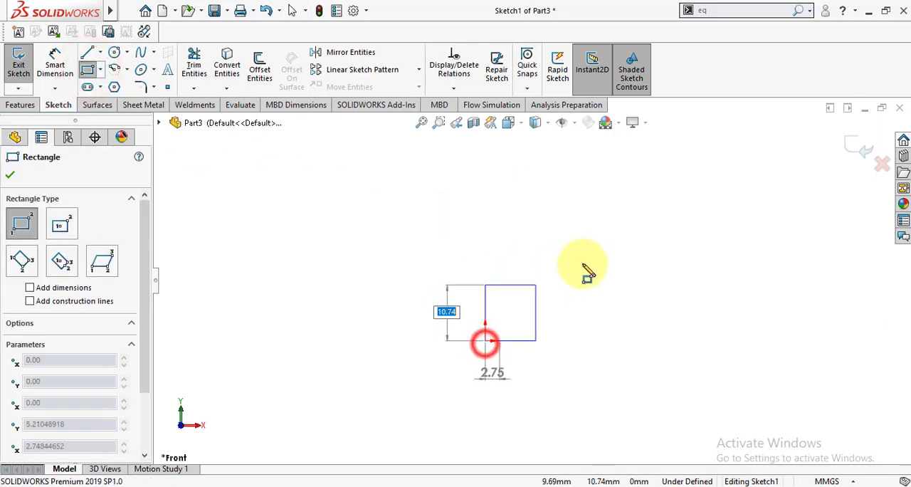
click(769, 207)
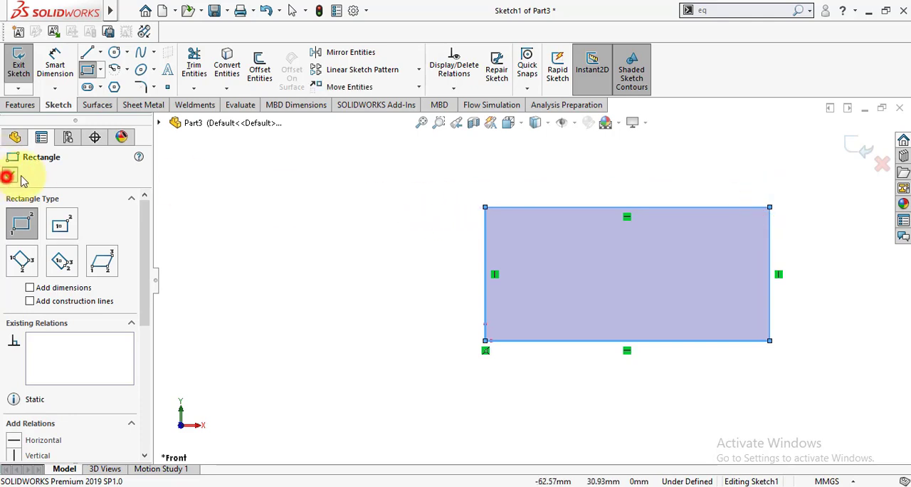
click(9, 176)
scroll(311, 278, down, 2)
scroll(311, 272, up, 4)
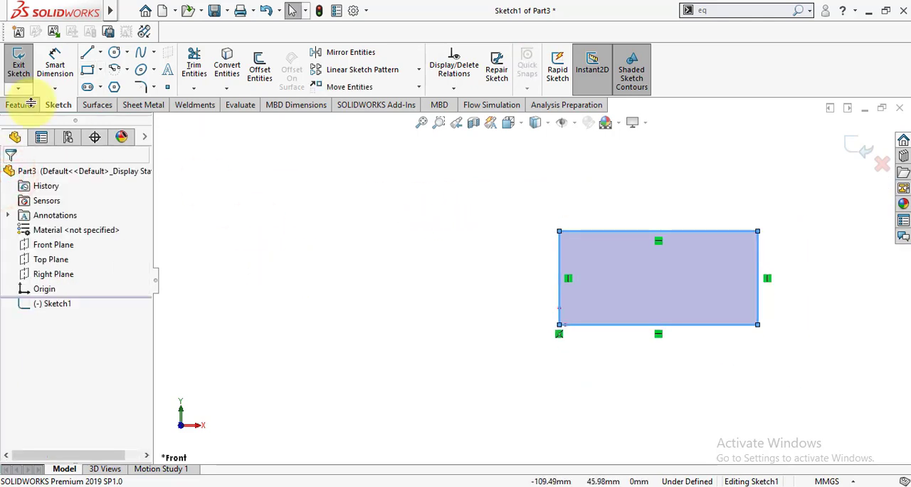
Dimension the rectangle's bottom edge and set its length to 100 mm
click(55, 64)
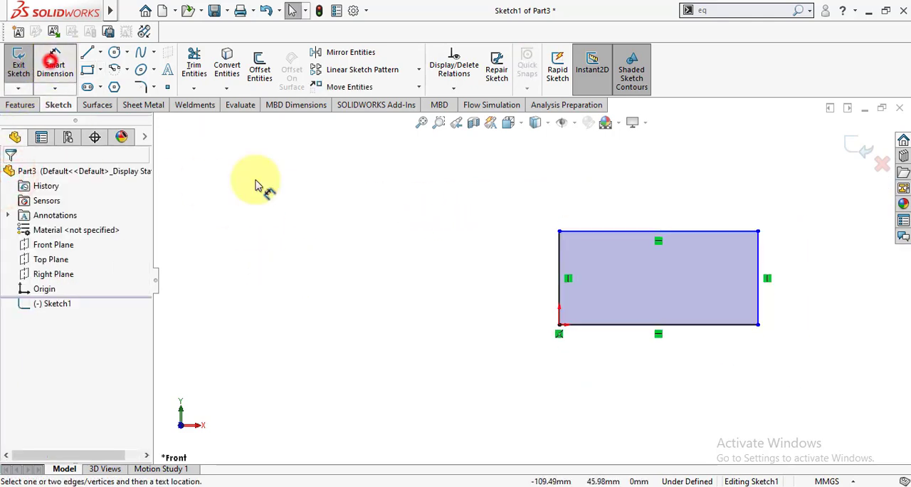
click(637, 328)
click(640, 356)
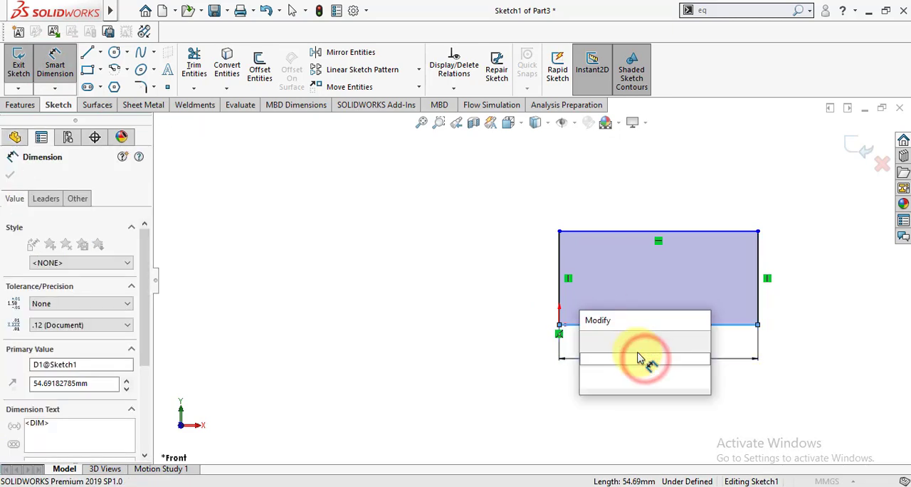
text(100)
key(Return)
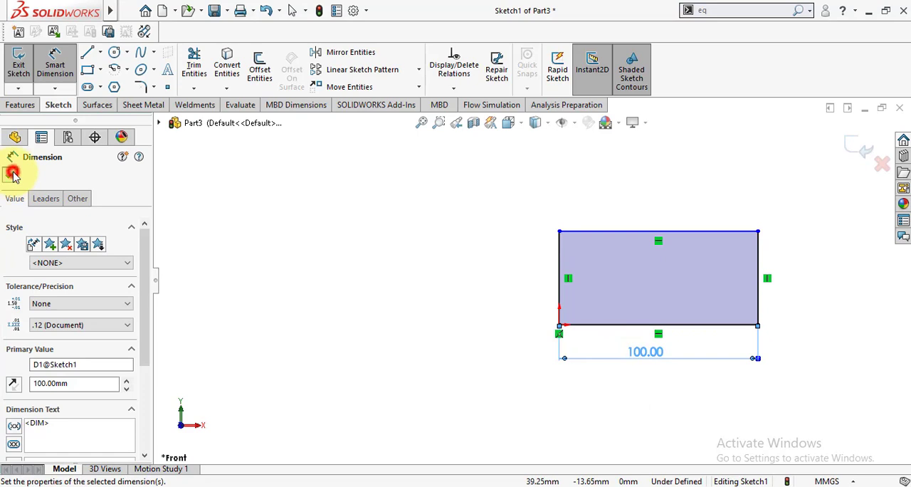
click(13, 173)
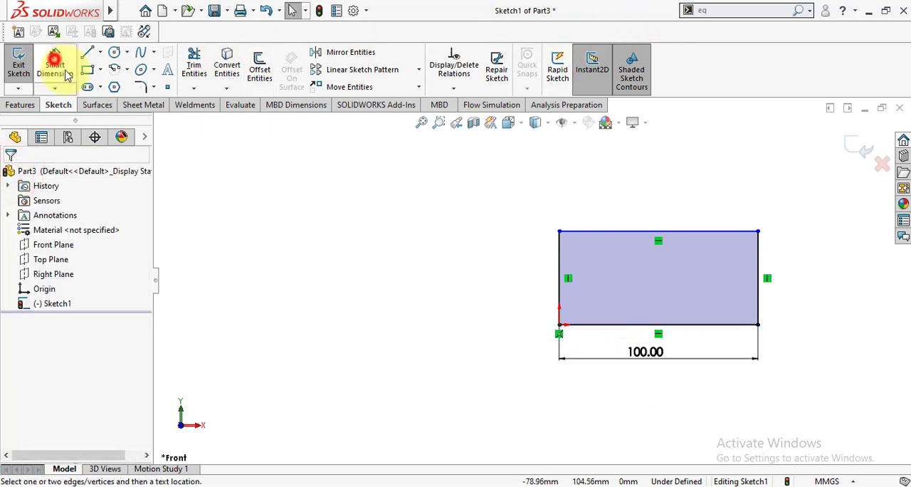
Dimension the rectangle's left vertical edge and set its height to 50 mm
click(559, 275)
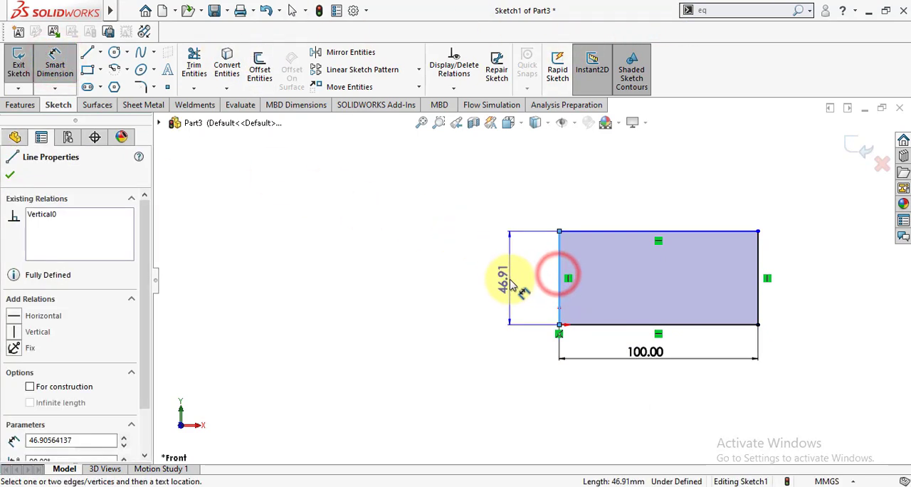
click(508, 281)
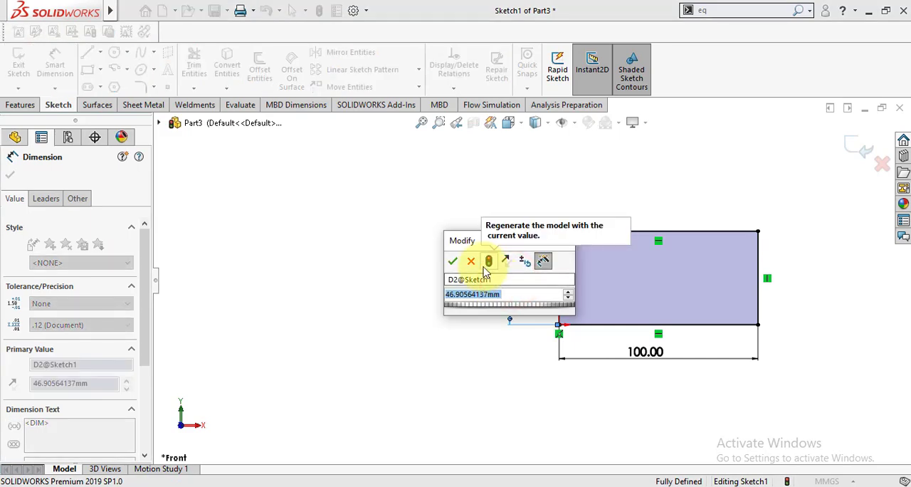
text(50)
key(Return)
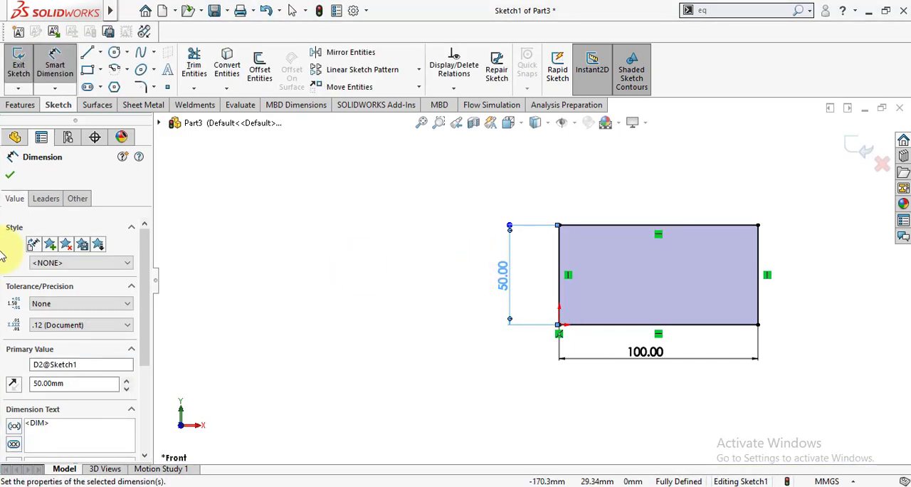
click(10, 177)
click(367, 265)
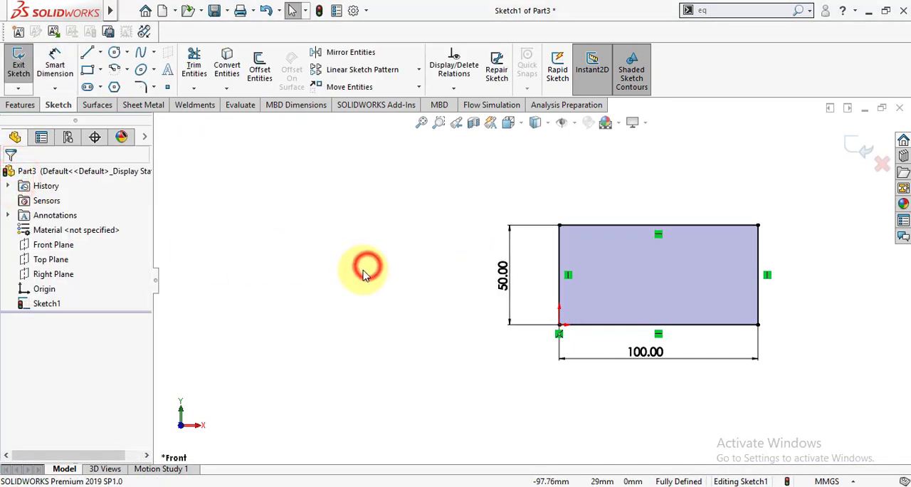
Finish the sketch and extrude the rectangle 10 mm as a blind boss
key(f)
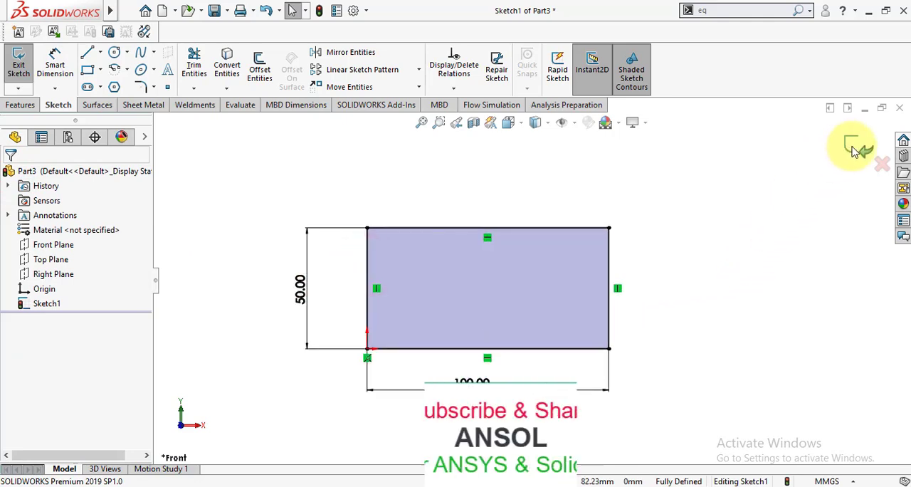
click(856, 153)
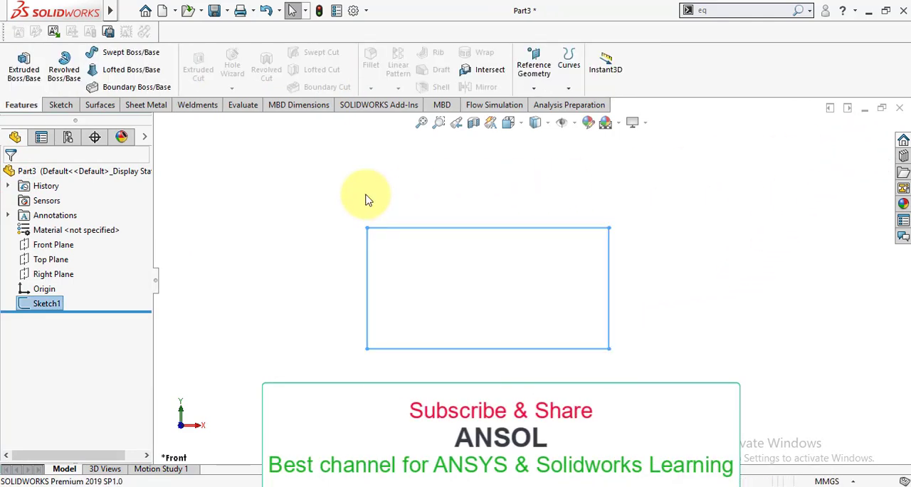
click(21, 71)
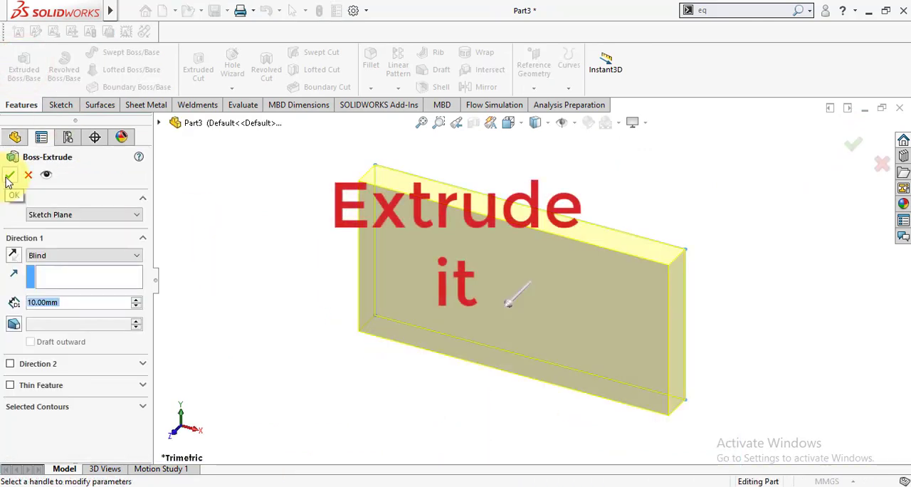
click(9, 177)
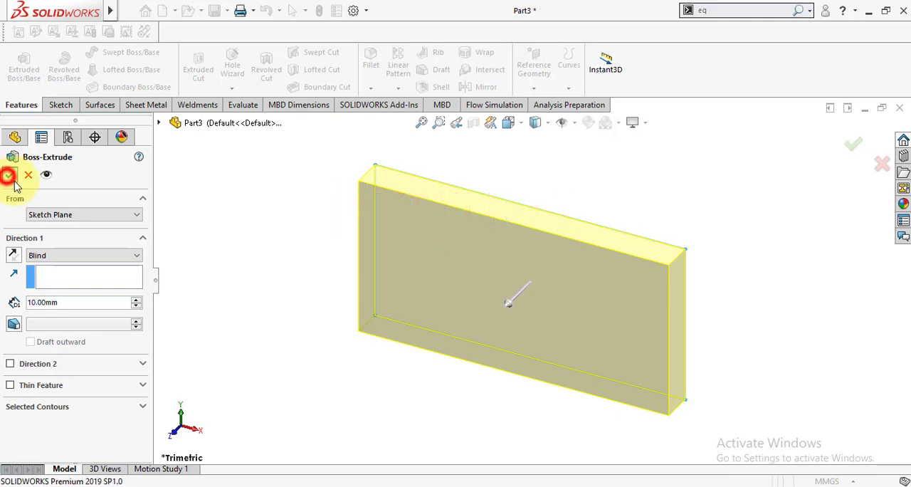
Open the Equations command and display the dimensions of the sketch under the extrusion
click(722, 10)
text(eq)
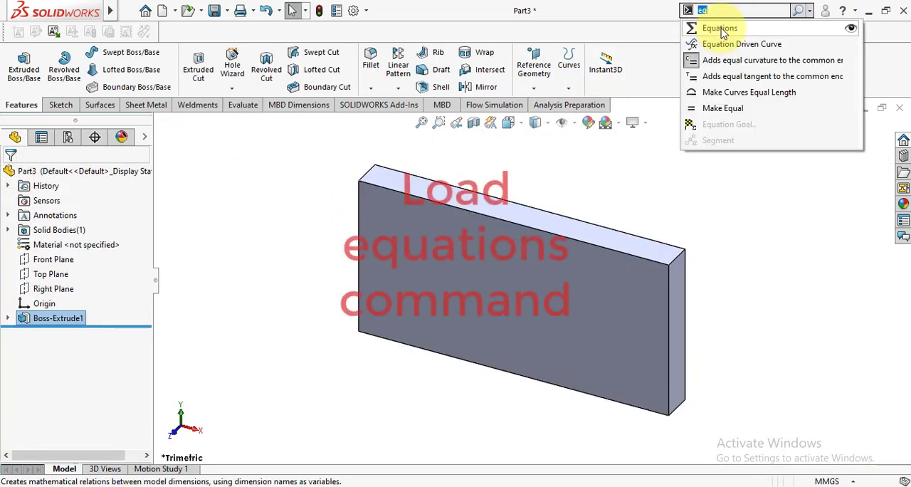
click(719, 28)
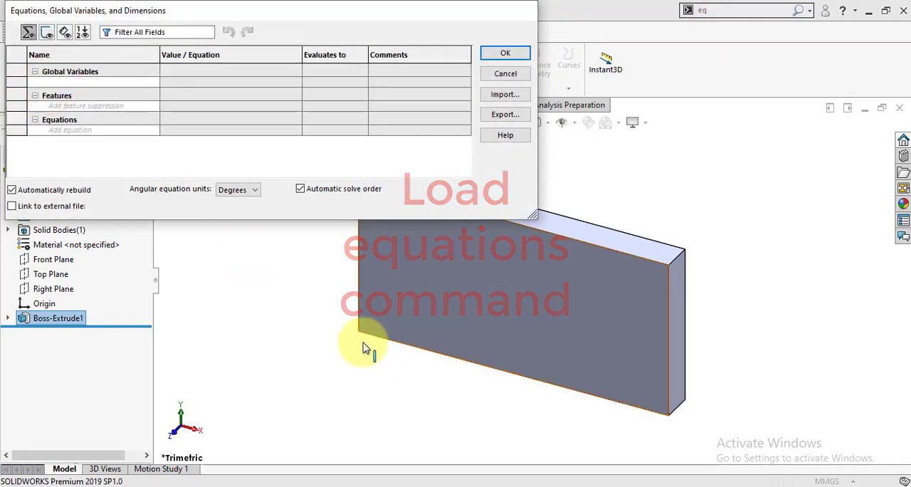
click(8, 318)
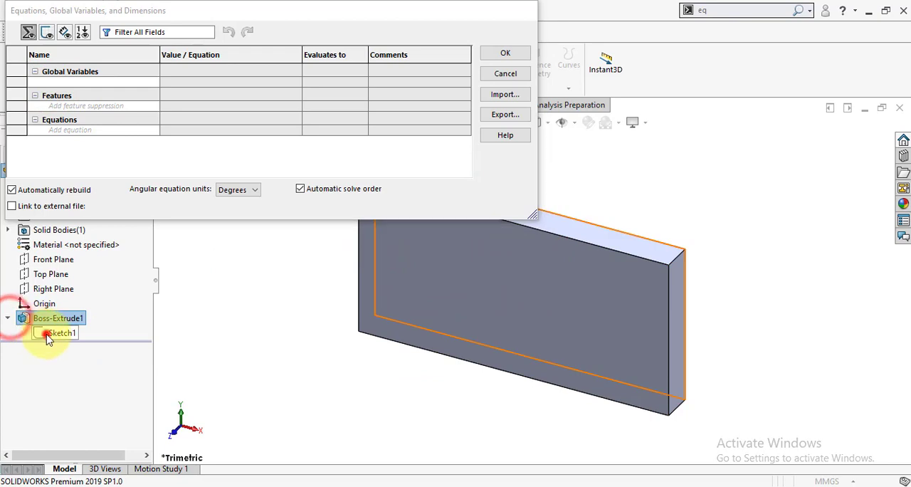
double_click(44, 333)
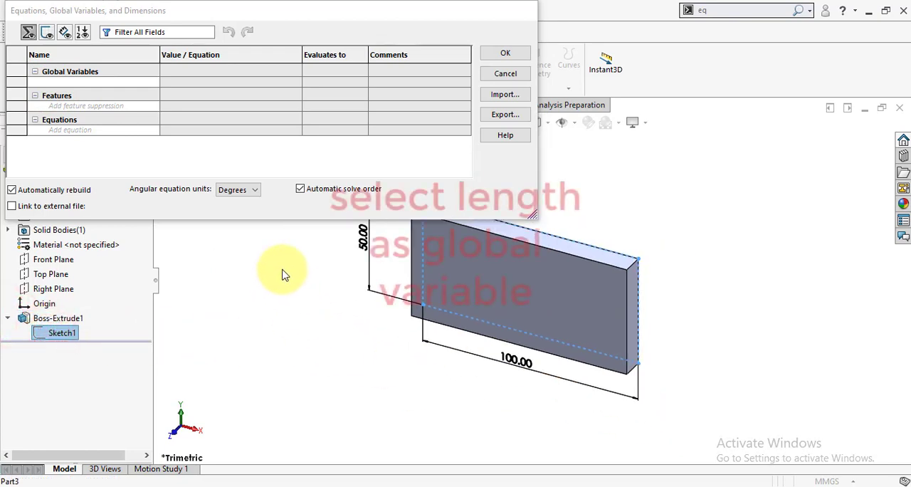
Add a global variable named Length linked to the sketch's 100 mm dimension, D1@Sketch1
click(66, 81)
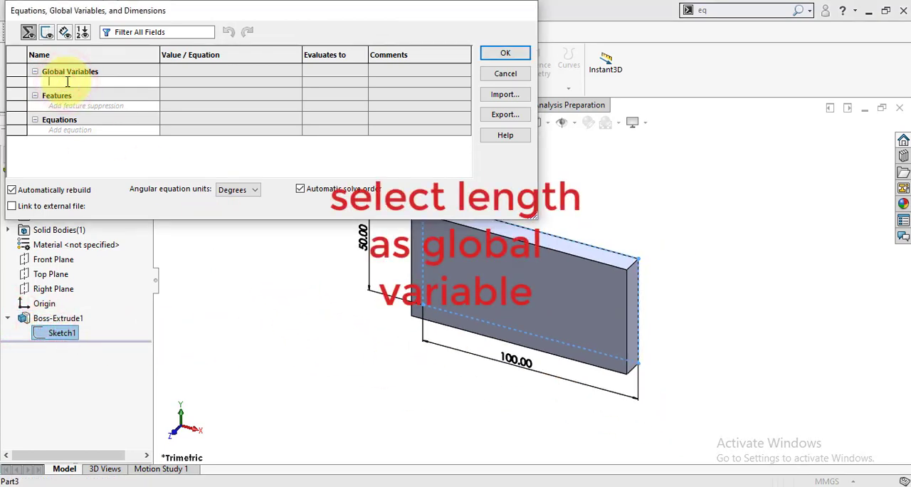
text(Leng)
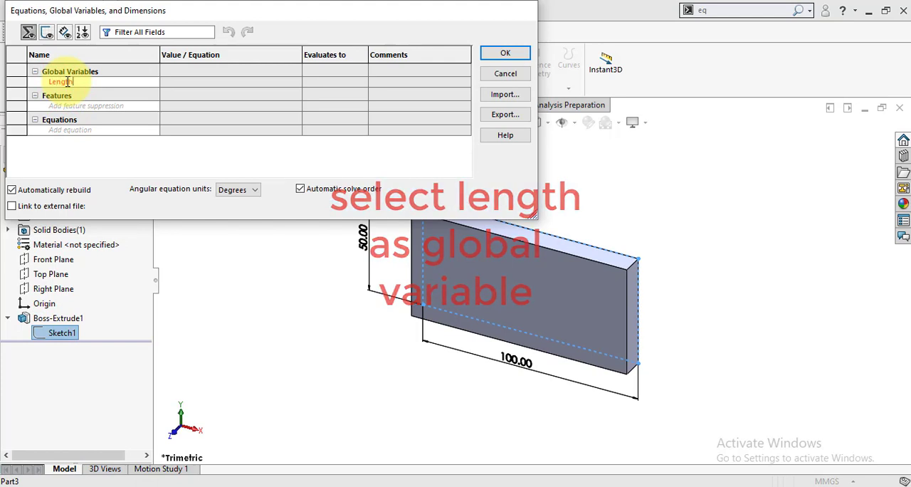
text(th)
key(Tab)
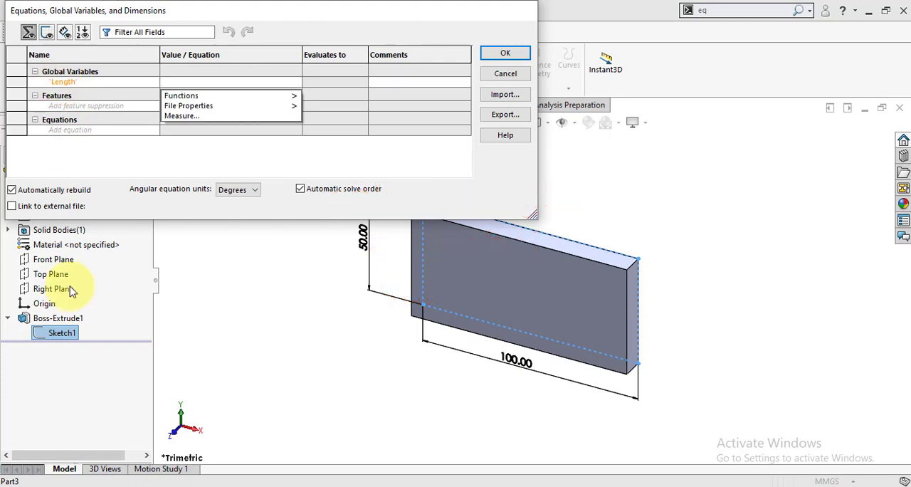
click(450, 349)
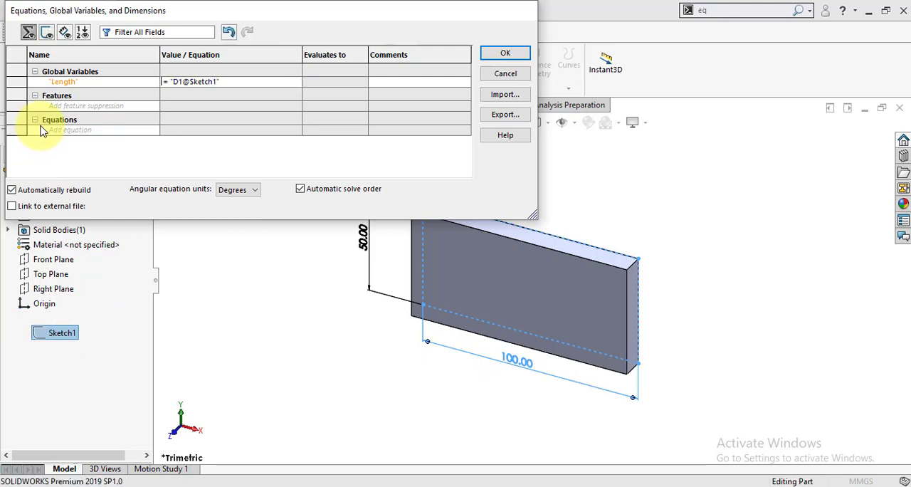
key(Tab)
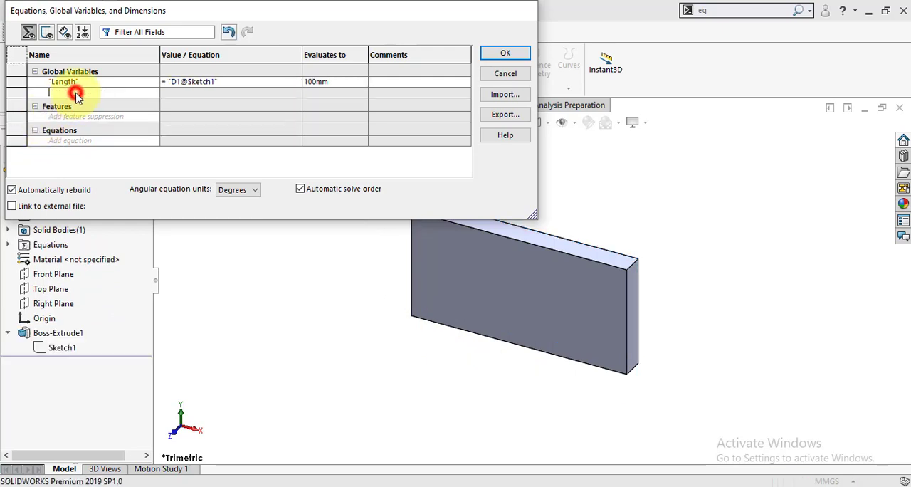
Add a global variable named width linked only to the sketch's 50 mm dimension, D2@Sketch1
click(79, 98)
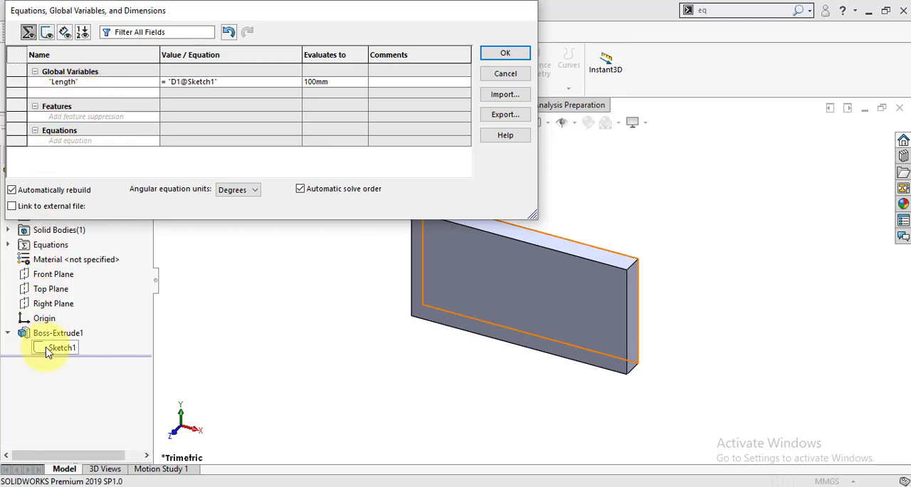
text(width)
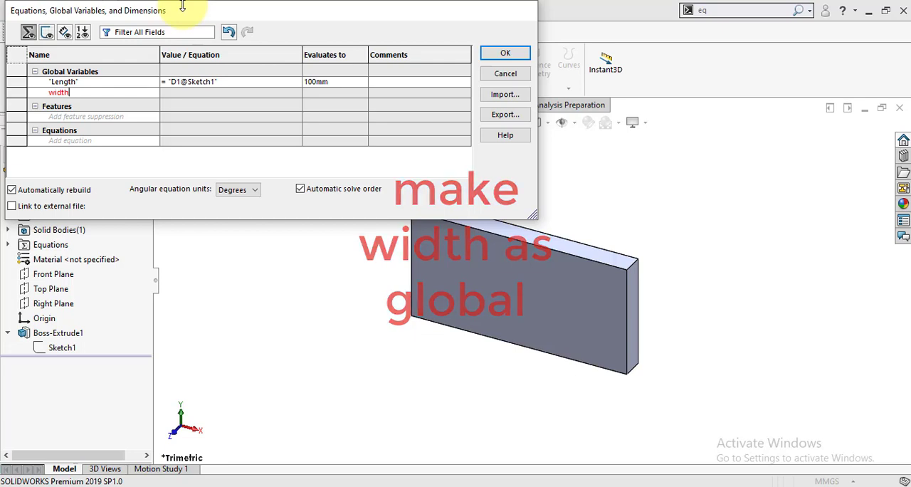
key(Tab)
click(47, 356)
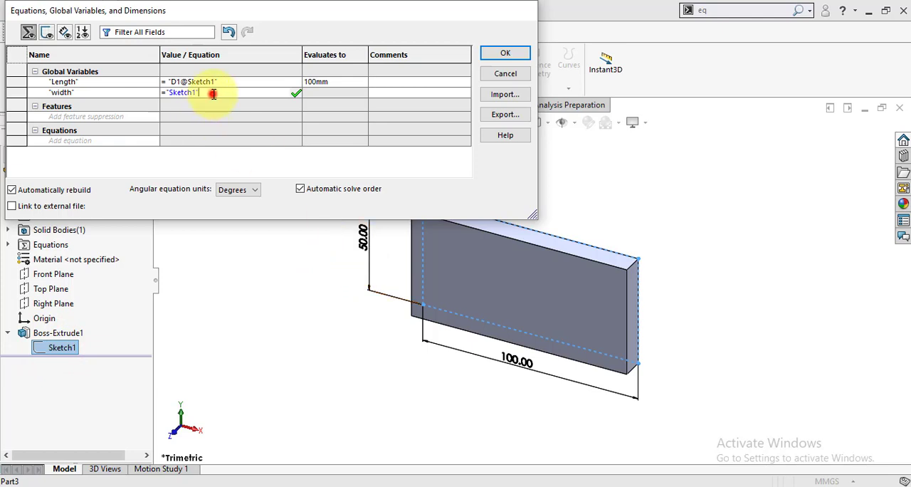
click(369, 261)
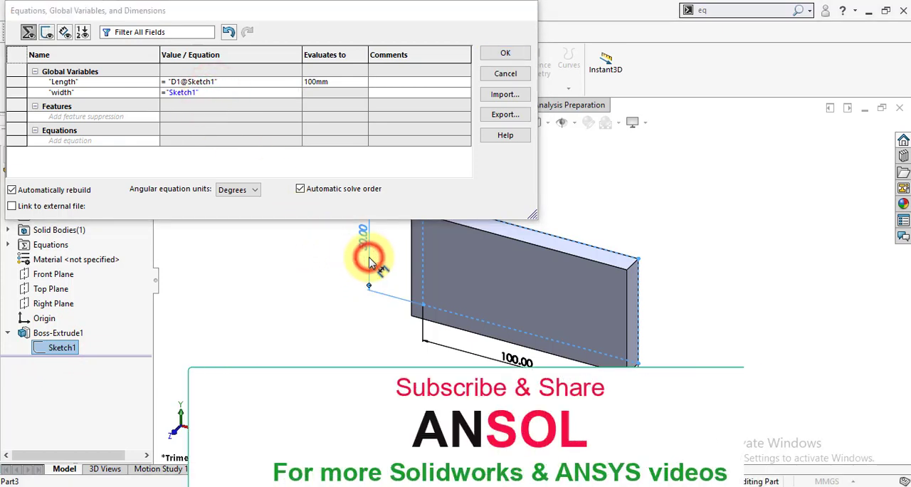
click(218, 90)
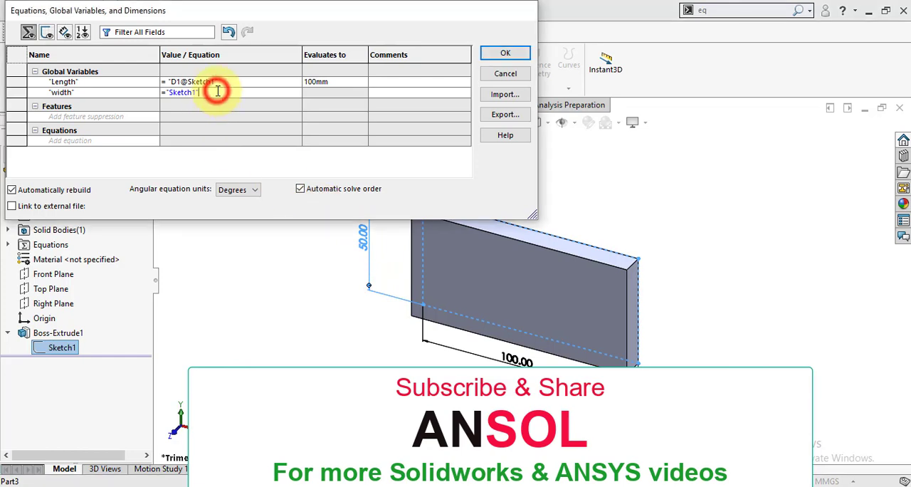
key(BackSpace)
key(BackSpace)
key(BackSpace)
key(BackSpace)
key(BackSpace)
key(BackSpace)
key(BackSpace)
key(BackSpace)
key(BackSpace)
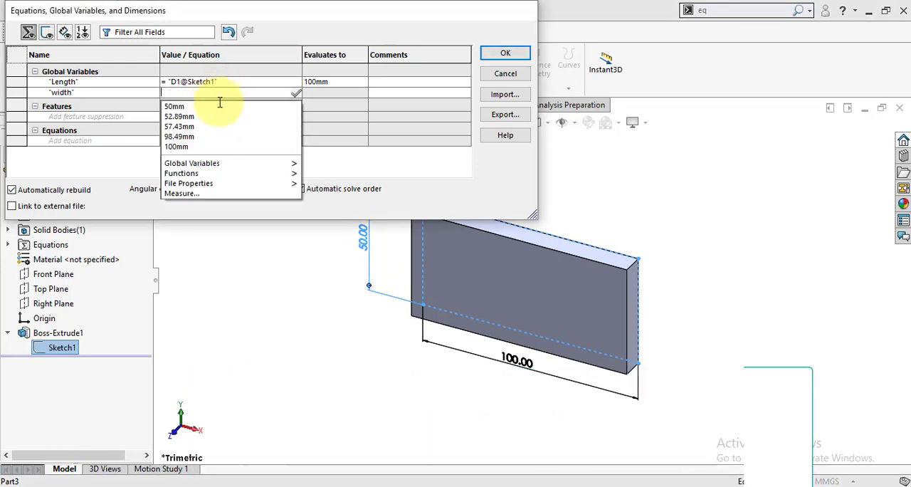
click(362, 242)
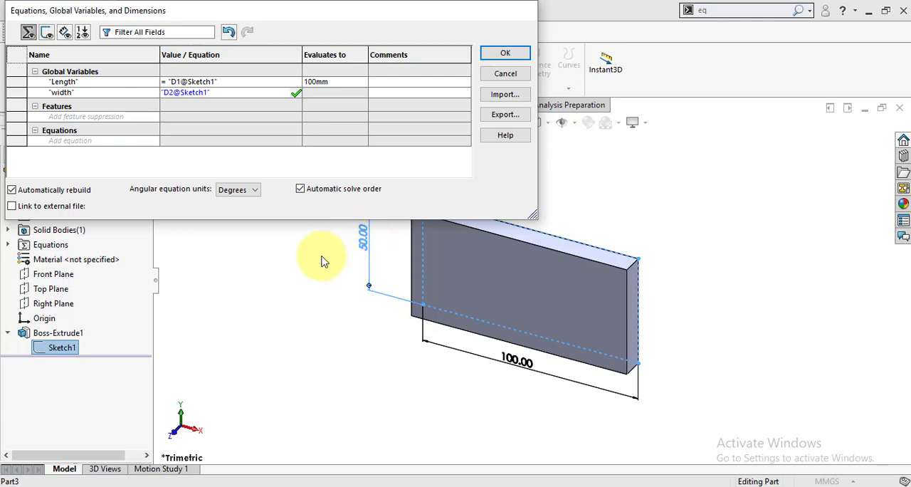
key(Return)
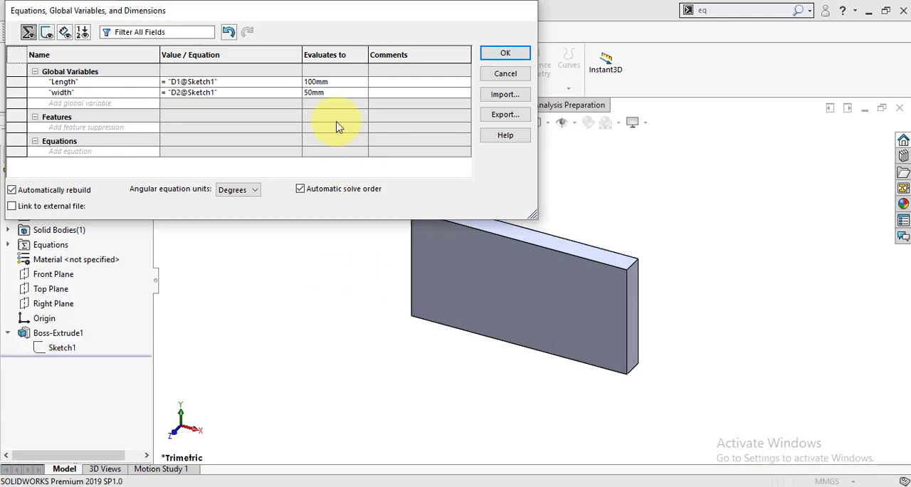
Add an equation that sets the block's extrusion depth, D1@Boss-Extrude1, to "Length" / 4, and accept the equations
click(103, 149)
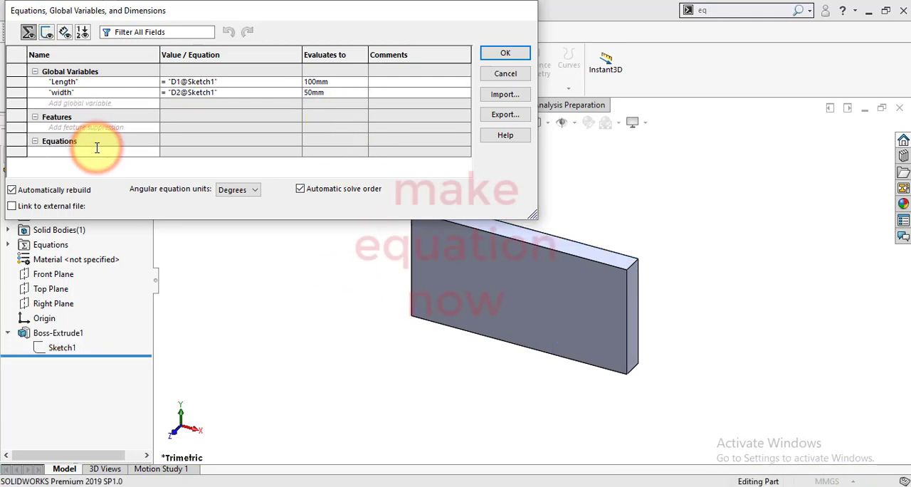
click(48, 336)
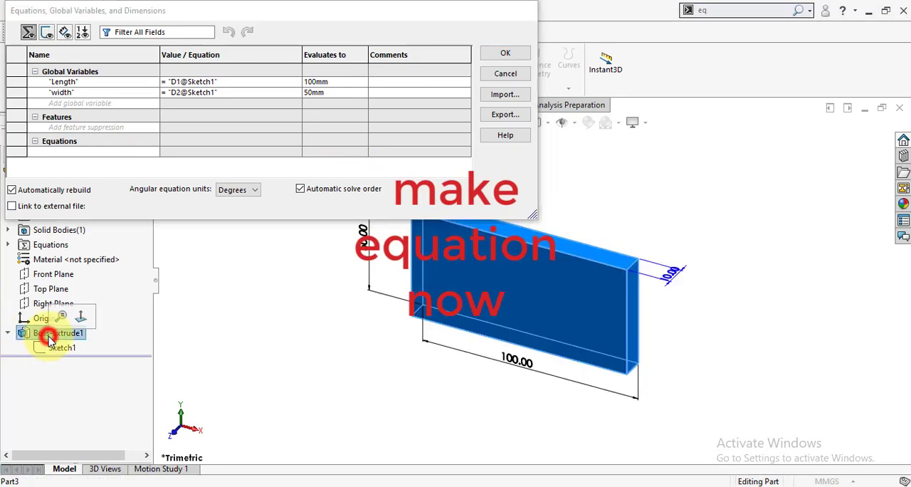
click(106, 150)
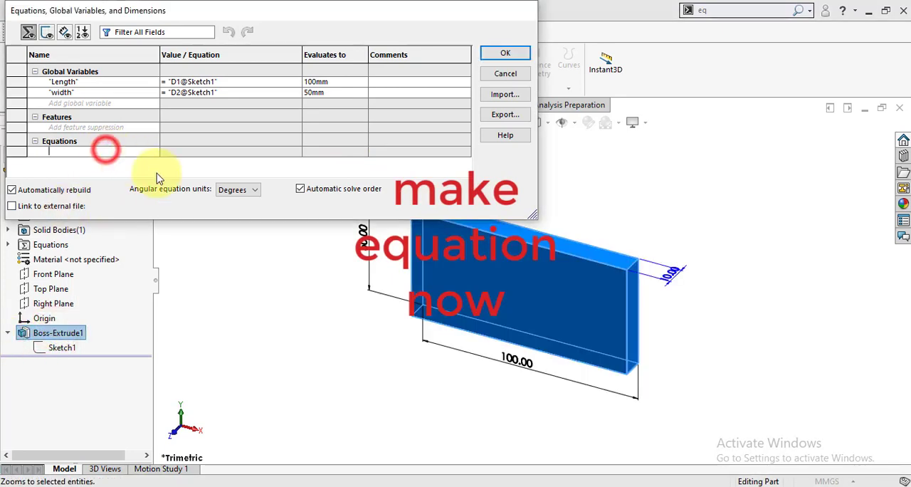
click(671, 277)
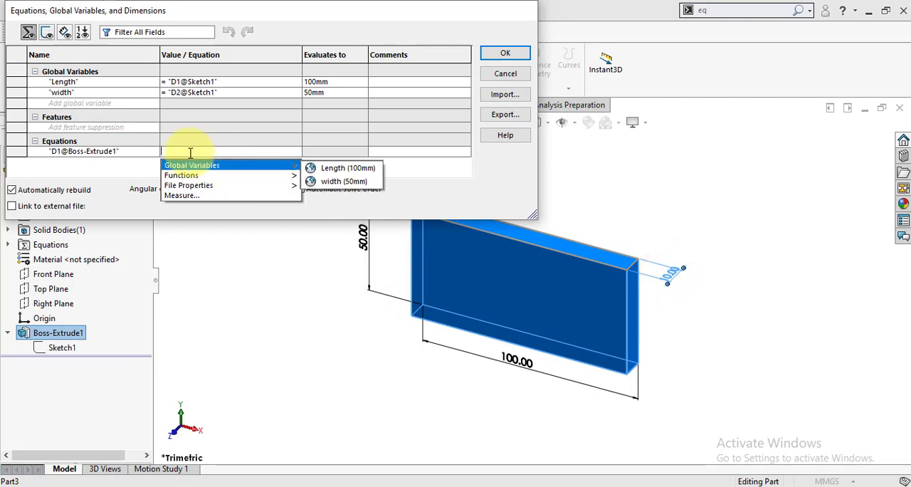
text(=)
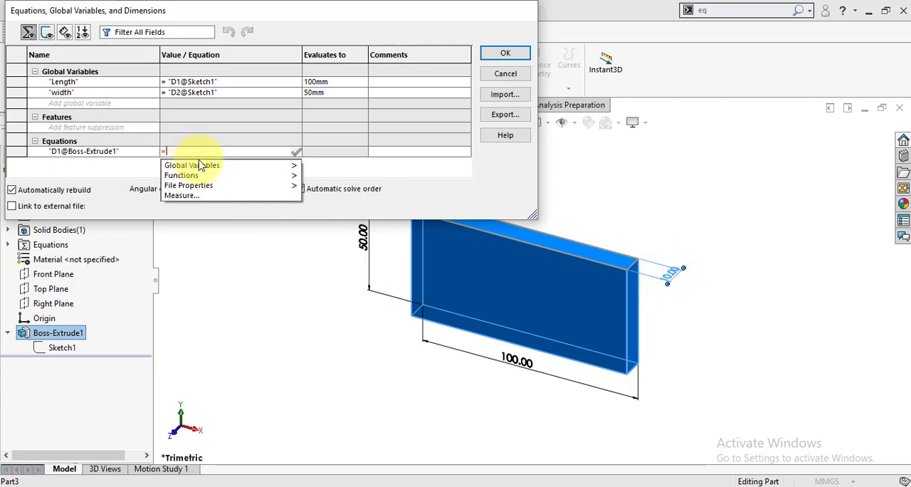
mouse_move(201, 165)
click(341, 165)
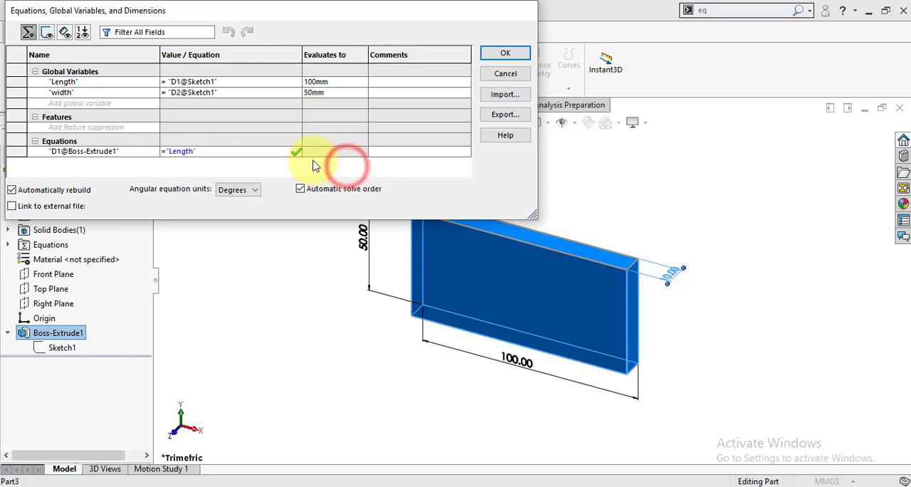
text(/)
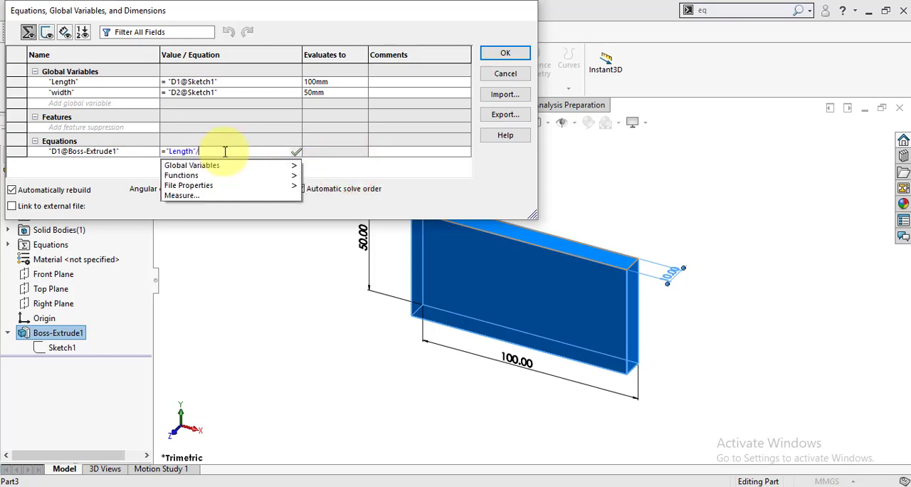
text(4)
key(Tab)
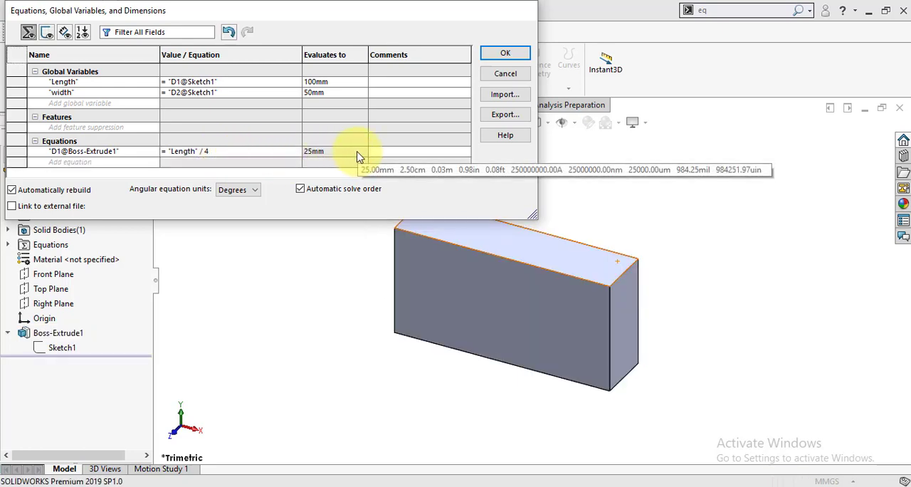
click(504, 55)
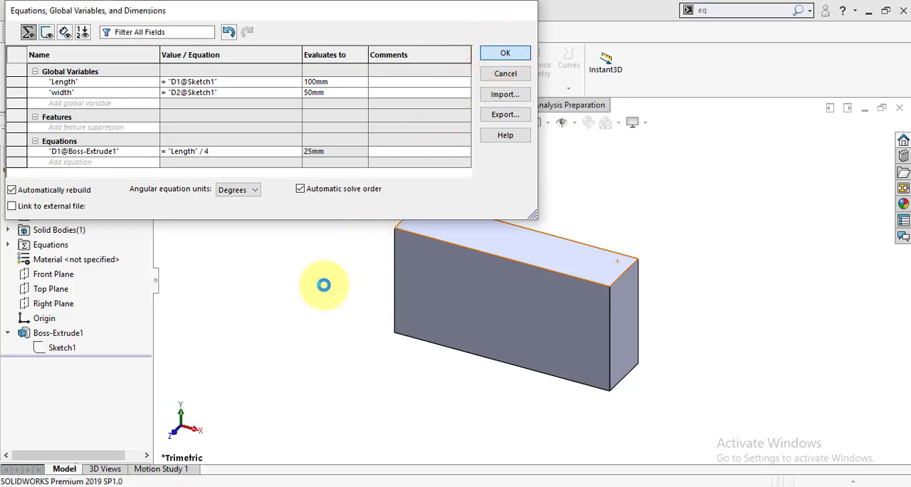
click(324, 286)
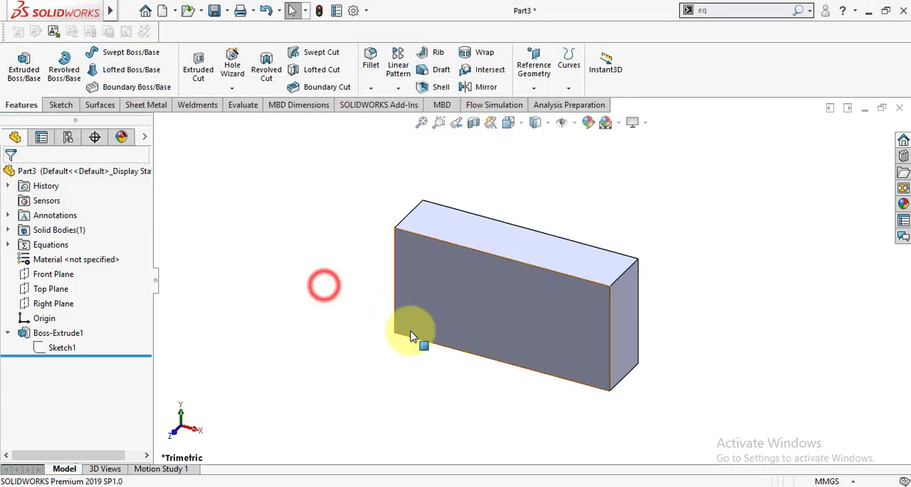
Set the base sketch's horizontal dimension to 125 mm and inspect the rebuilt block's depth edge
click(42, 350)
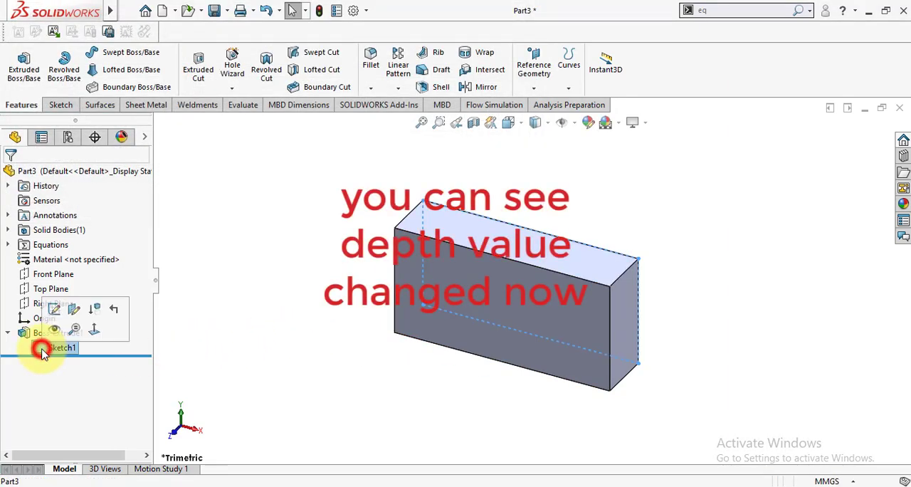
click(56, 311)
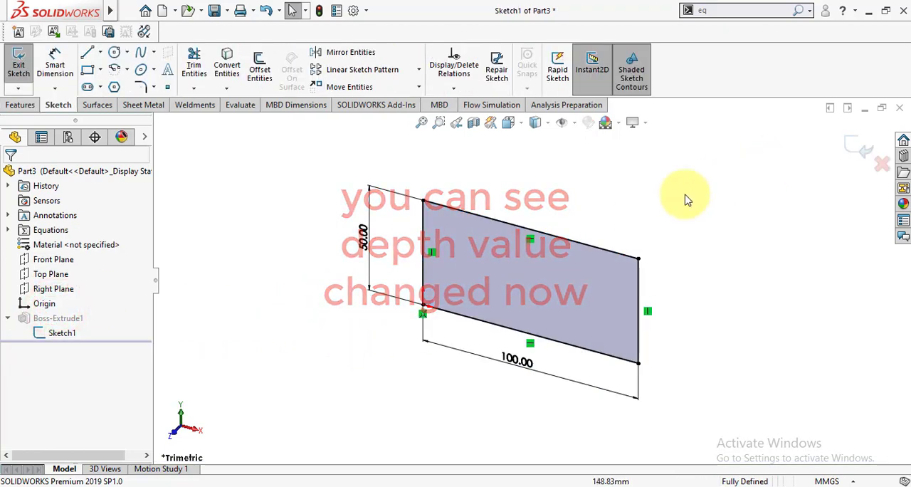
click(525, 361)
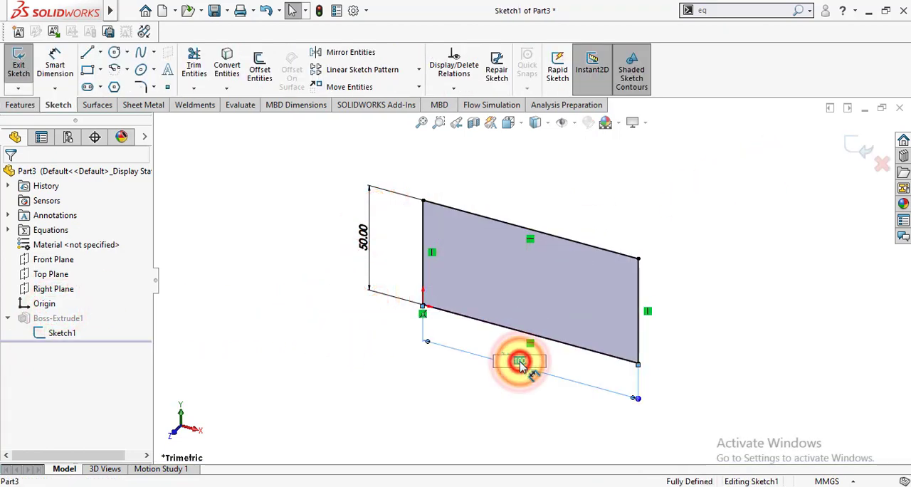
text(125)
key(Return)
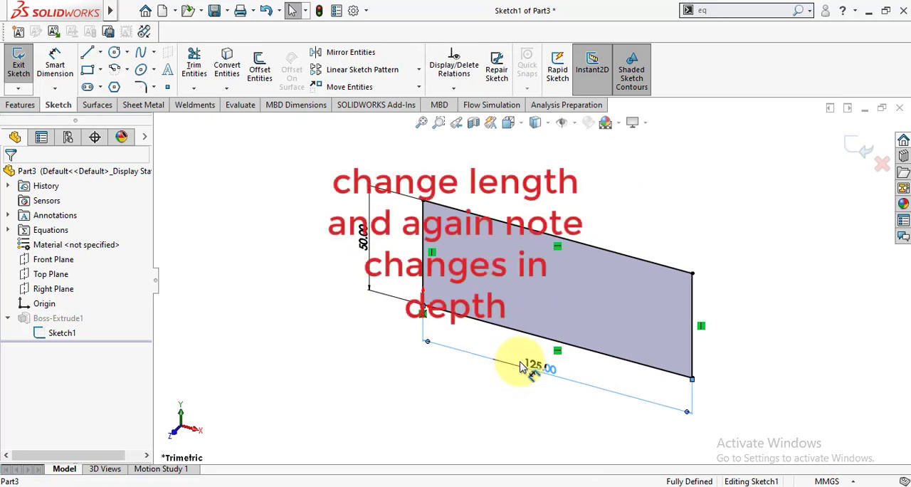
click(859, 151)
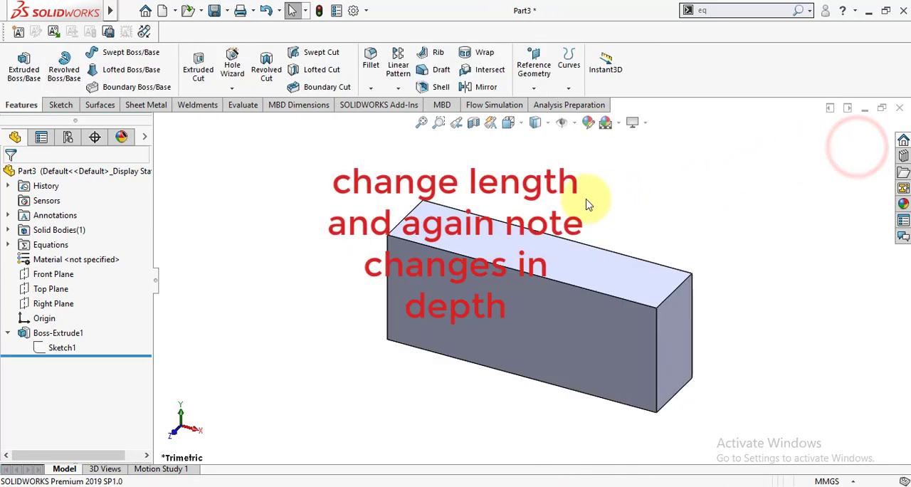
click(666, 299)
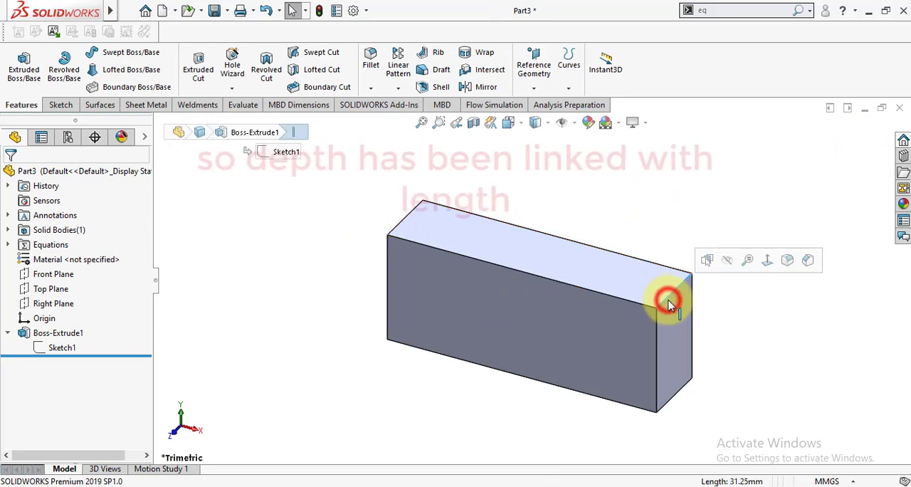
click(774, 310)
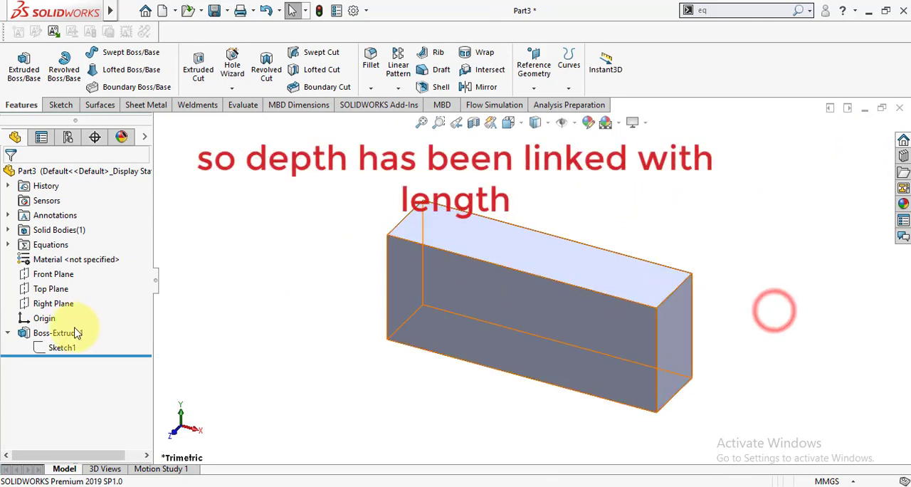
Set the base sketch's horizontal dimension to 100 mm and exit the sketch
click(66, 347)
click(74, 310)
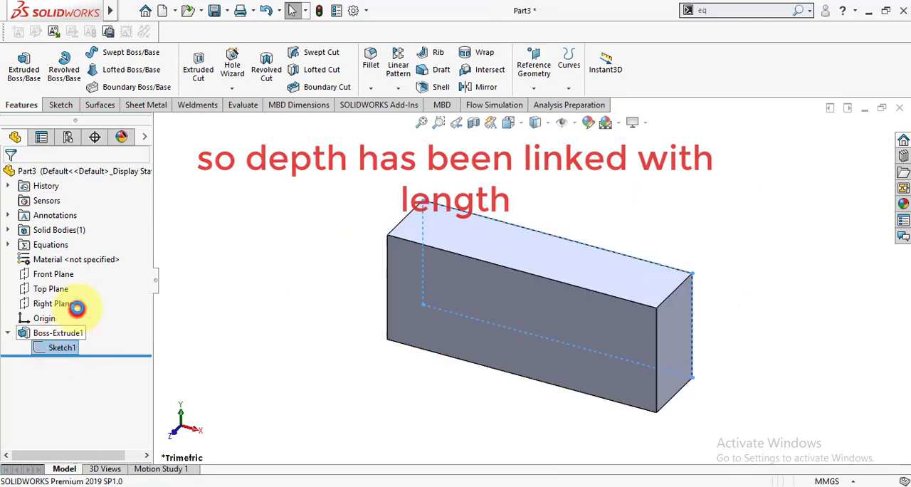
double_click(540, 366)
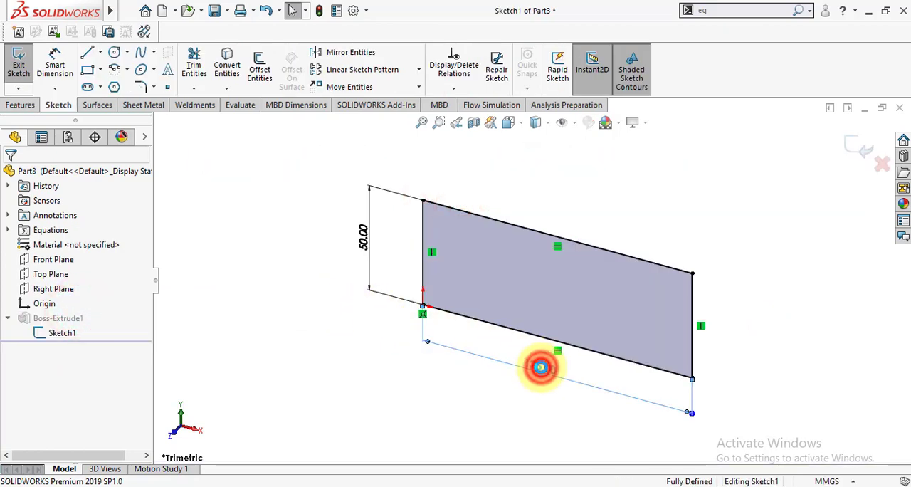
text(100)
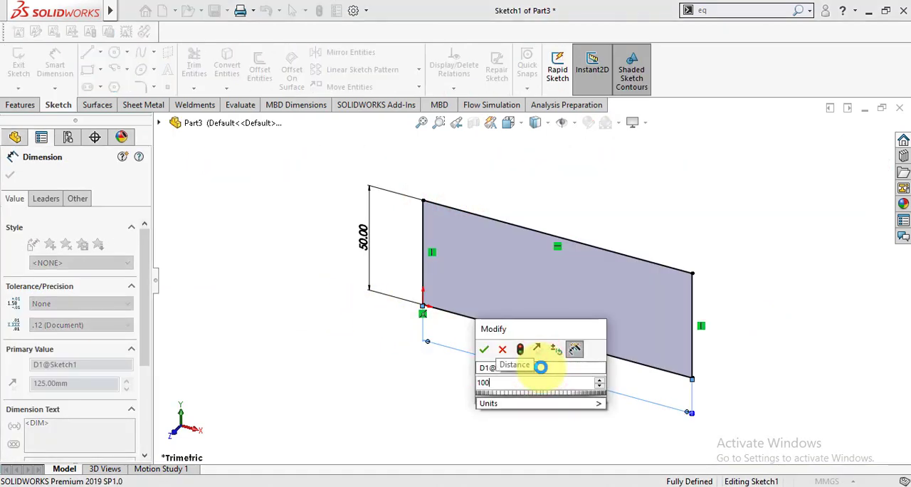
key(Return)
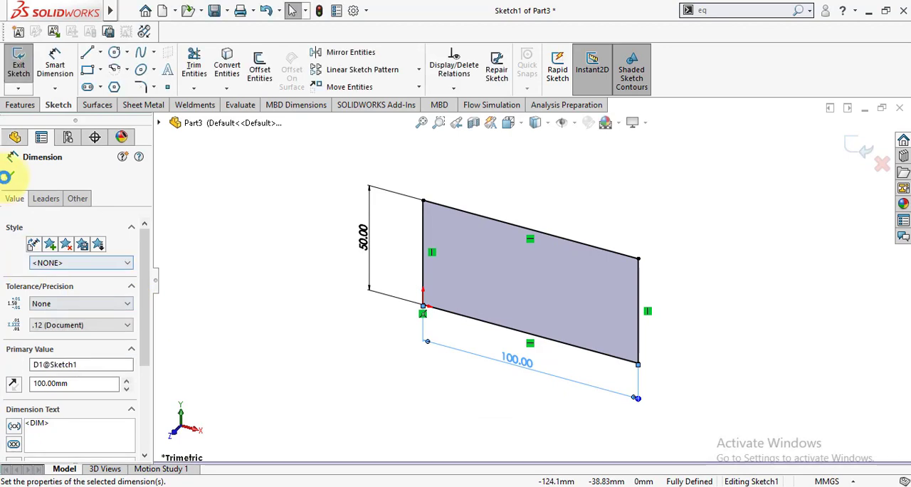
click(10, 178)
click(294, 329)
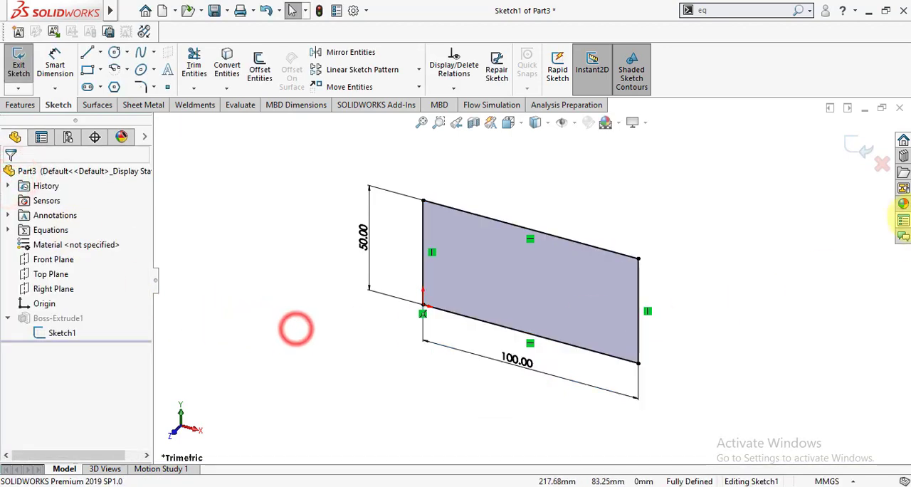
click(857, 146)
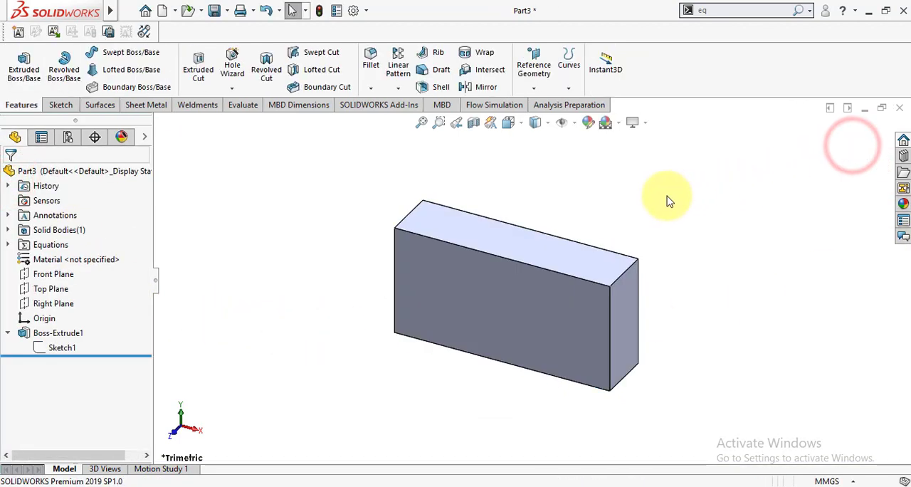
Reverse the block's extrusion direction, keeping the blind depth driven by "Length" / 4
scroll(693, 226, up, 3)
scroll(599, 286, down, 2)
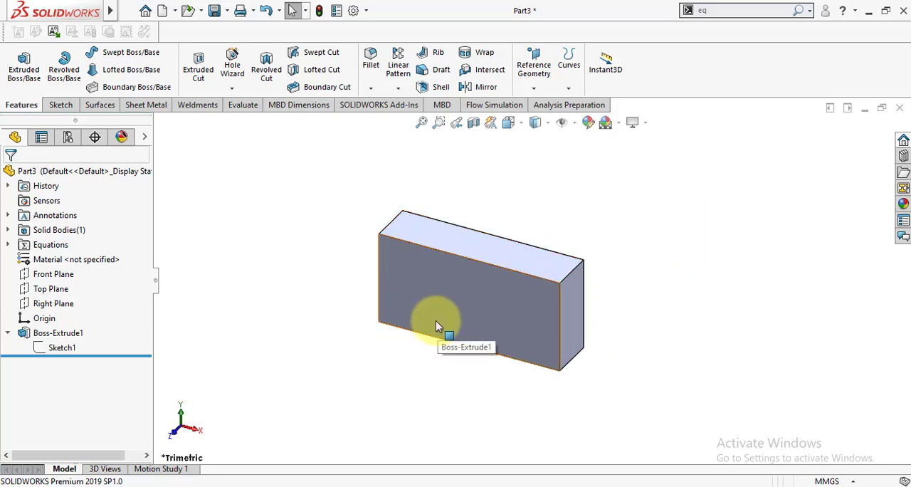
click(43, 333)
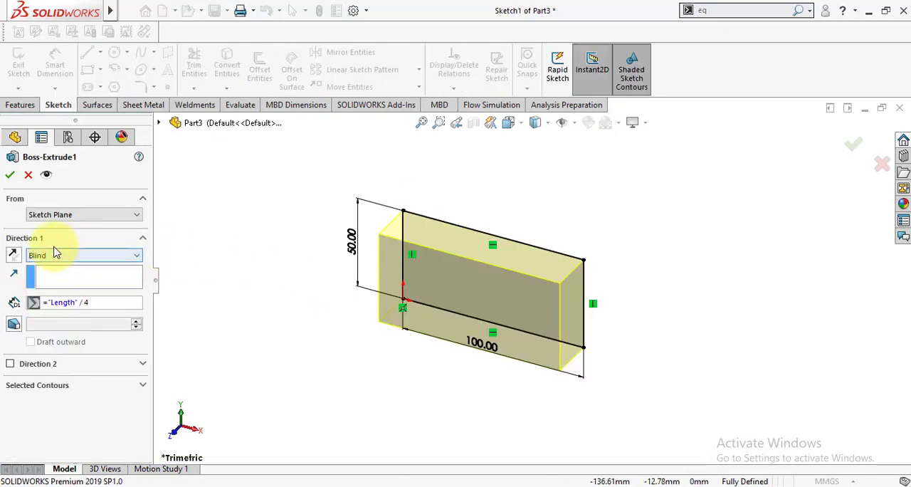
click(15, 255)
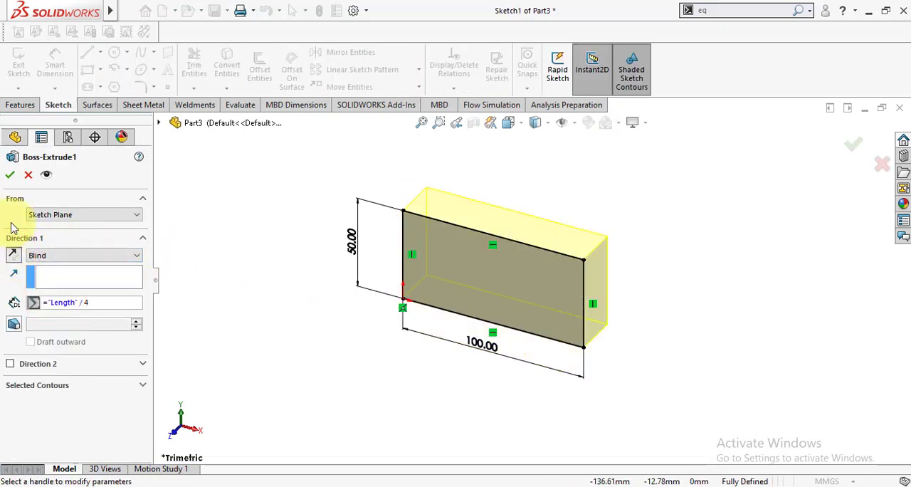
click(10, 175)
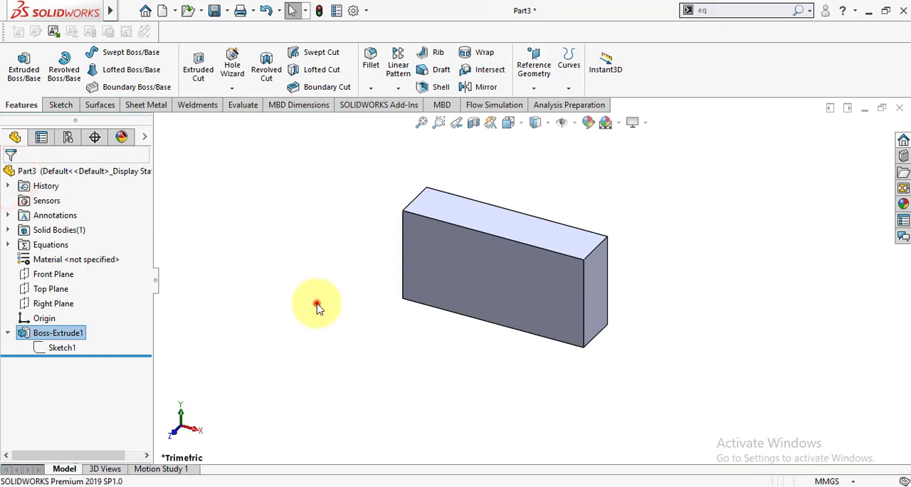
click(316, 303)
Orient the view normal to the block's large front face and start a new sketch on that face
scroll(562, 231, down, 2)
click(474, 309)
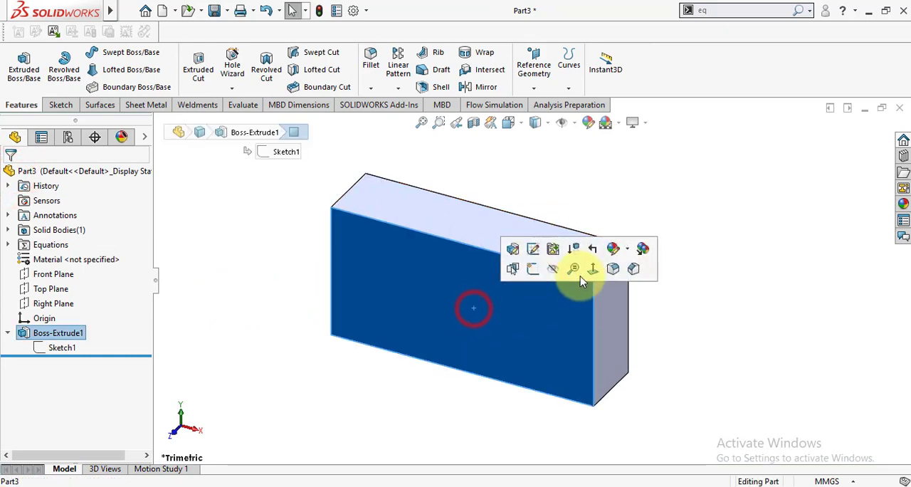
click(593, 274)
scroll(476, 316, up, 3)
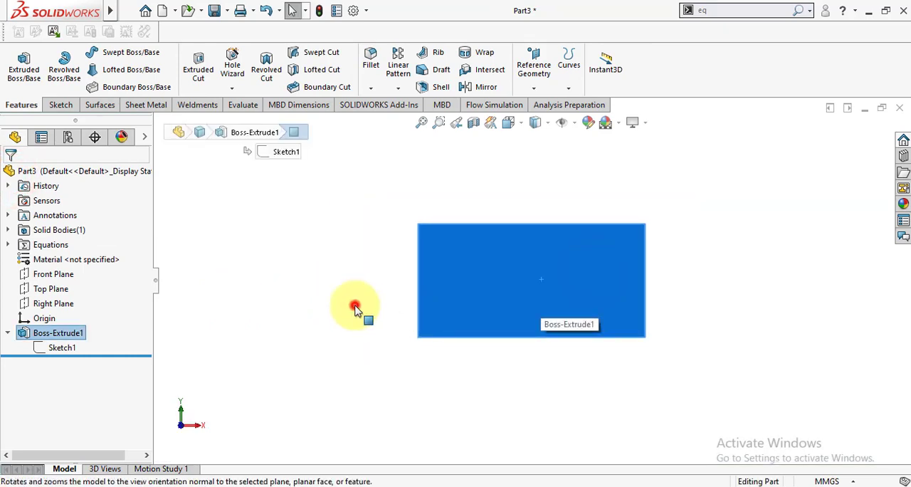
click(355, 305)
click(491, 292)
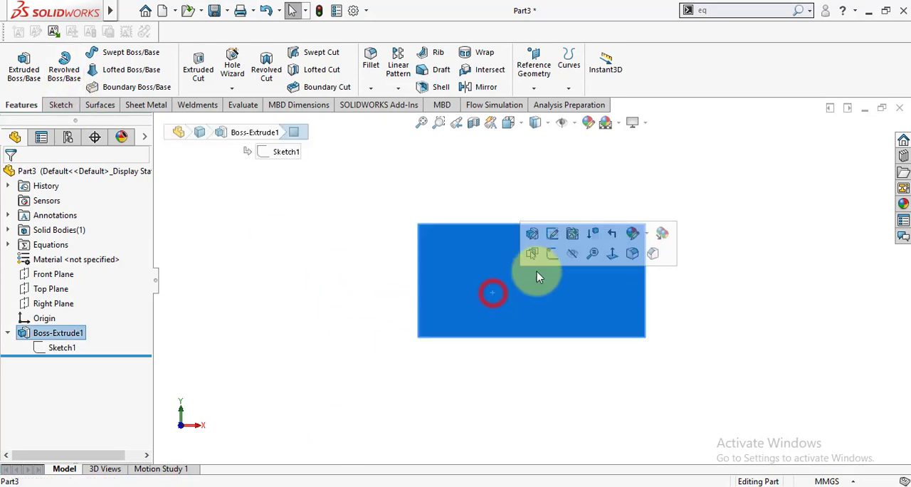
click(555, 254)
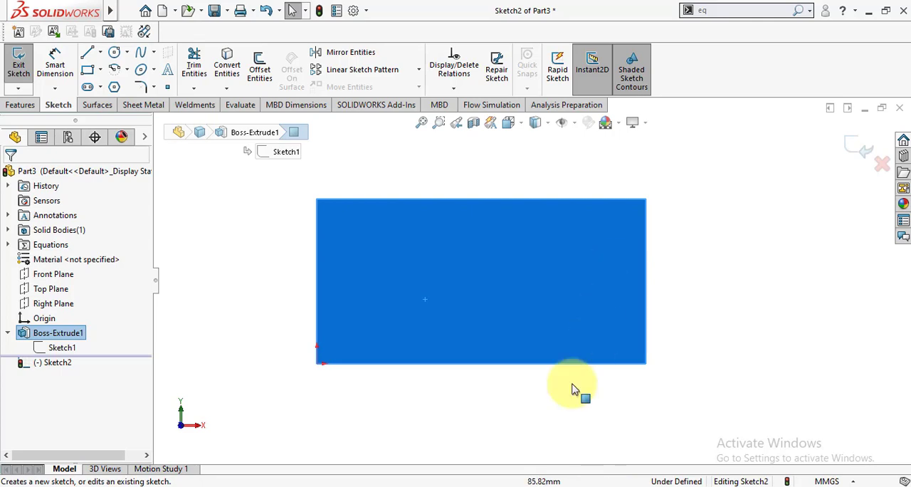
Sketch a circle at the centre of the front face, aligned with the midpoints of its edges
click(112, 55)
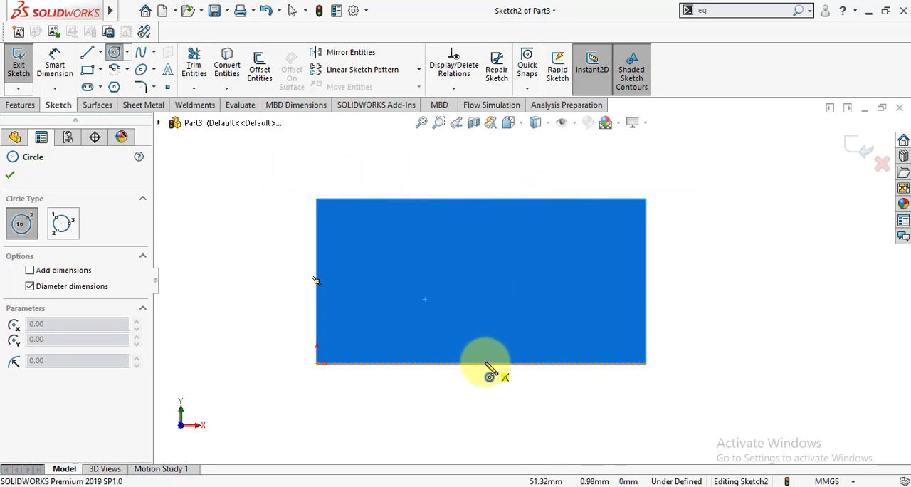
scroll(484, 361, down, 3)
scroll(502, 358, up, 2)
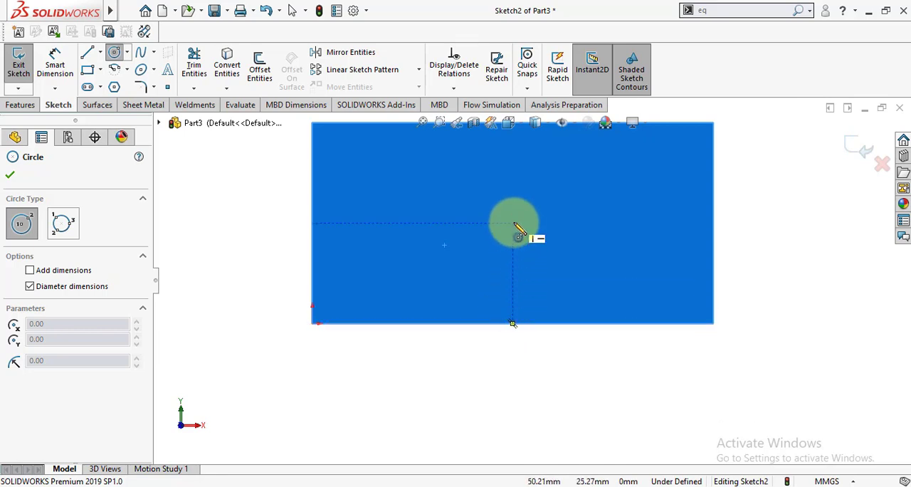
drag(513, 223, 512, 259)
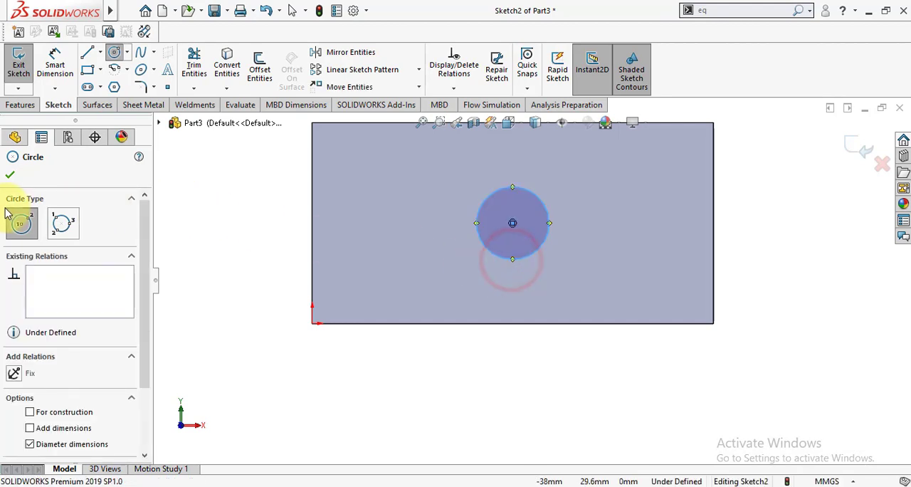
click(10, 174)
Dimension the circle's diameter, accepting the size as drawn
click(54, 60)
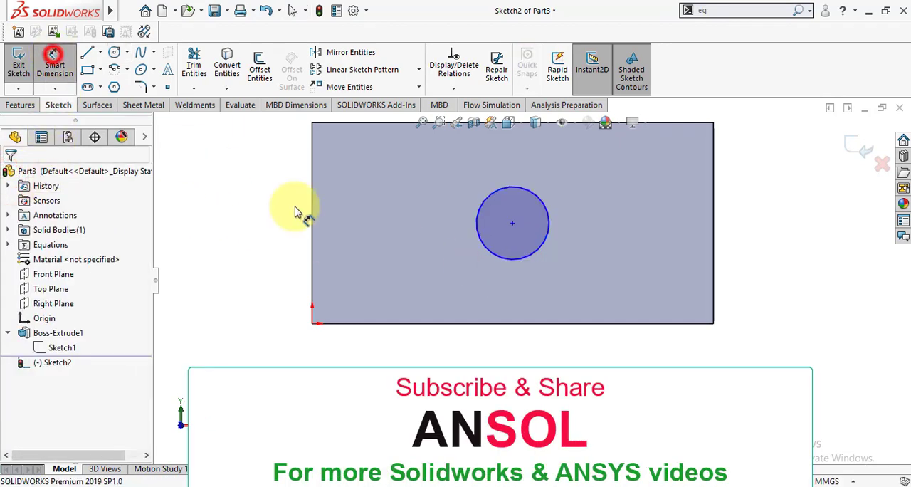
click(496, 260)
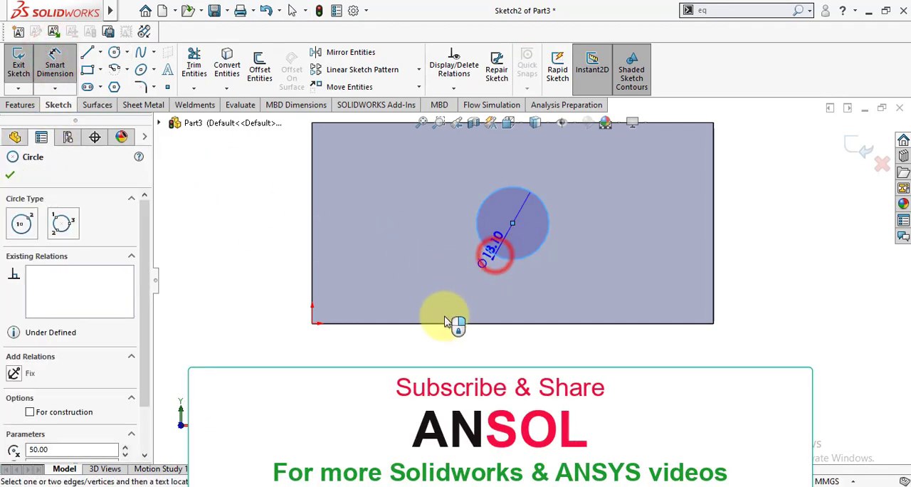
click(409, 363)
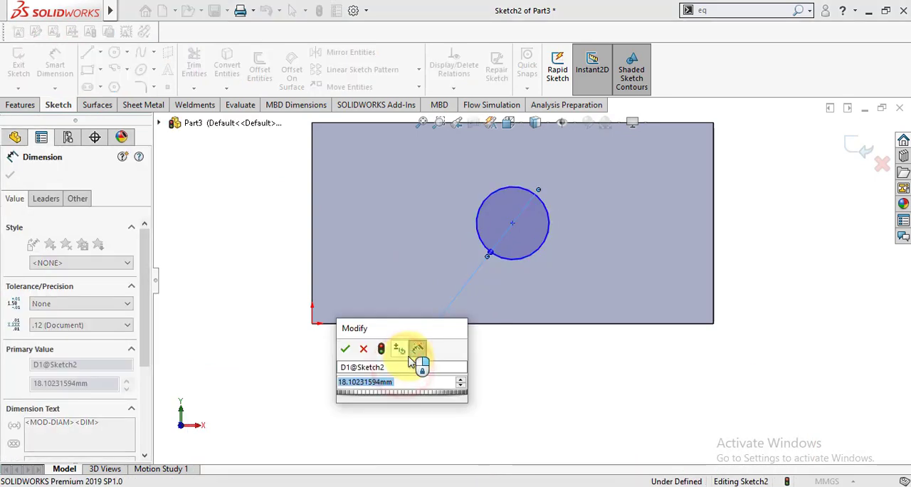
click(346, 349)
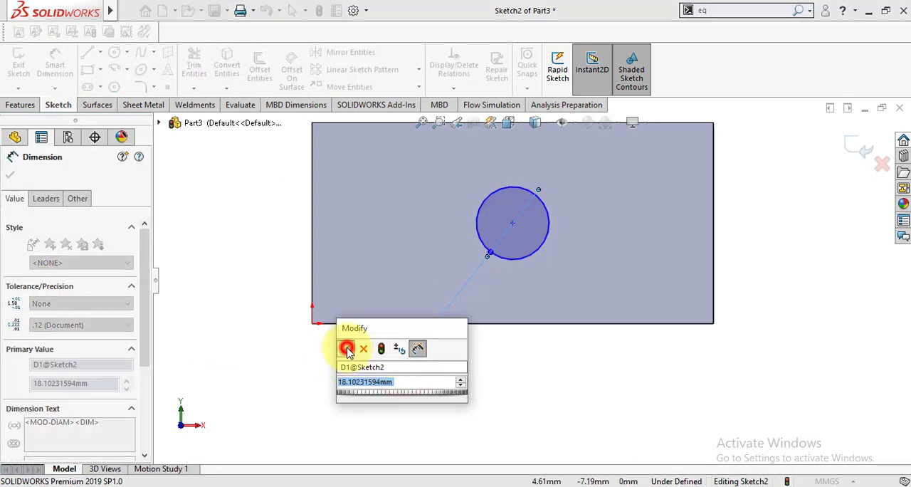
click(10, 178)
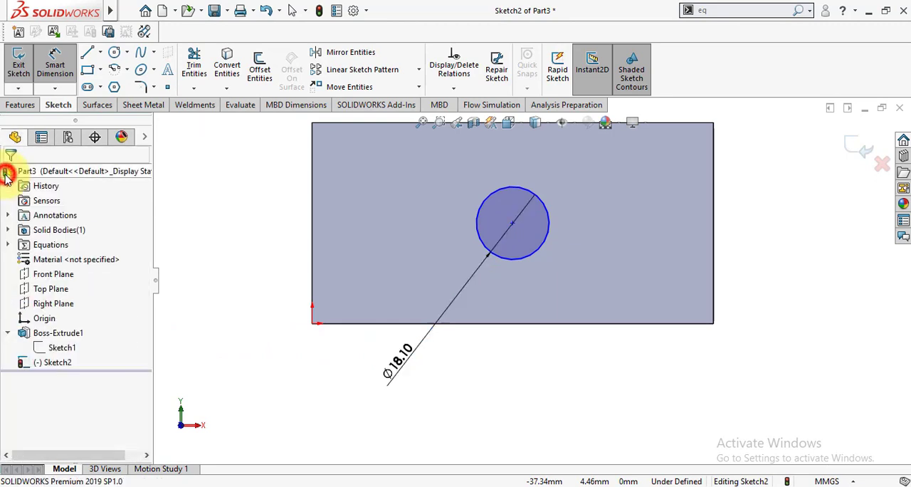
Add an equation for the circle's diameter that sets it to the global variable "Length" / 5
key(f)
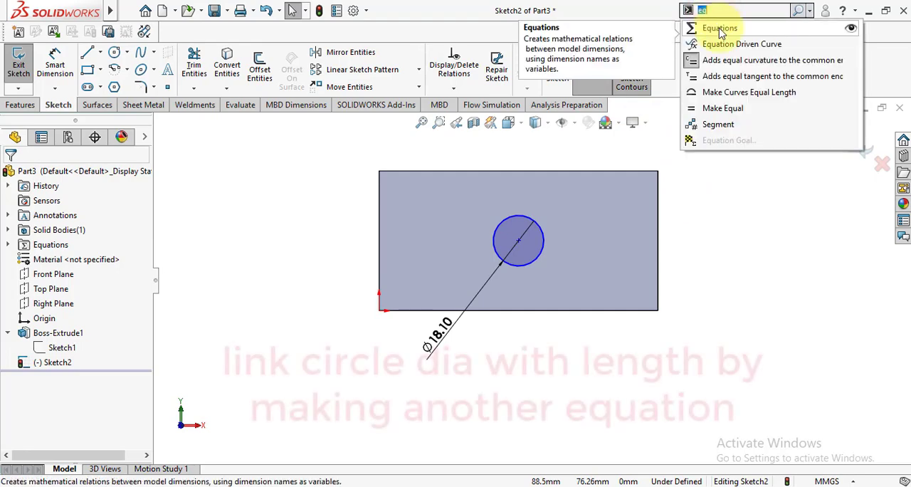
click(721, 32)
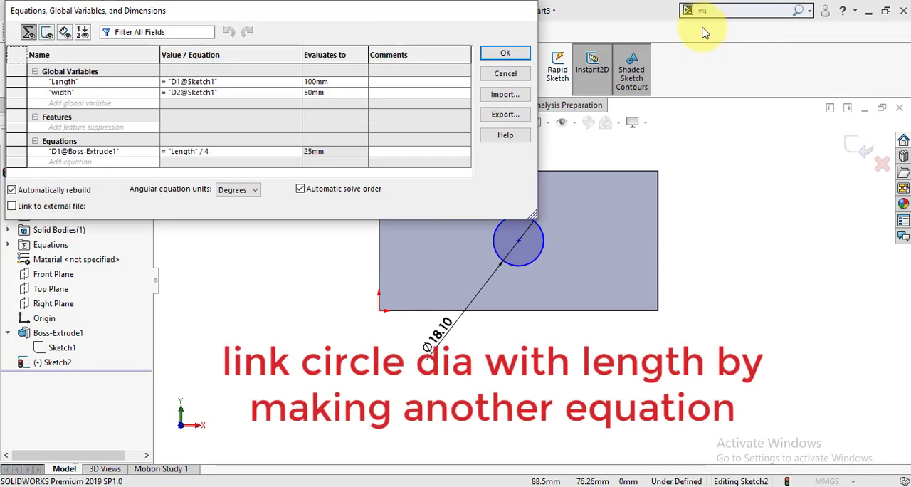
click(70, 162)
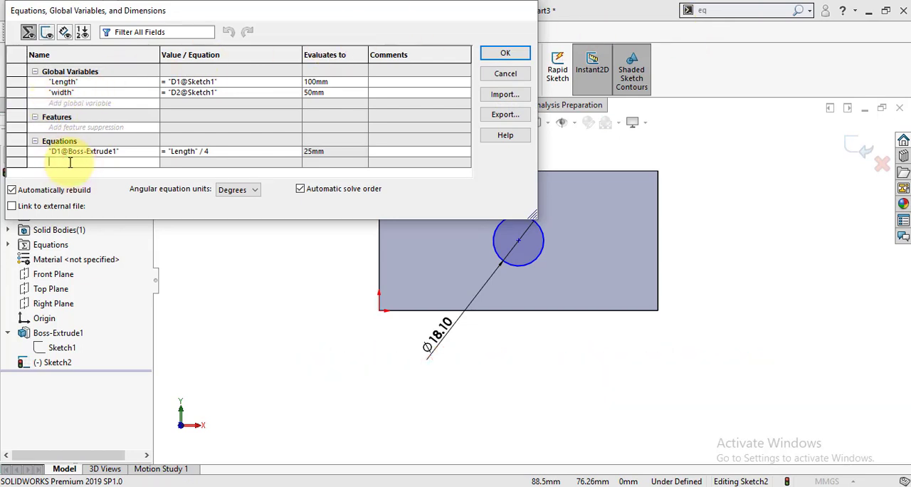
click(463, 320)
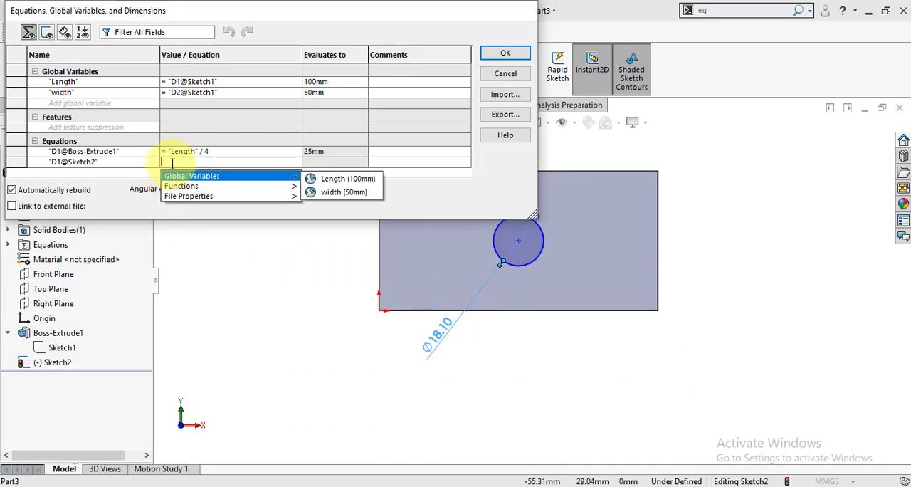
text(=)
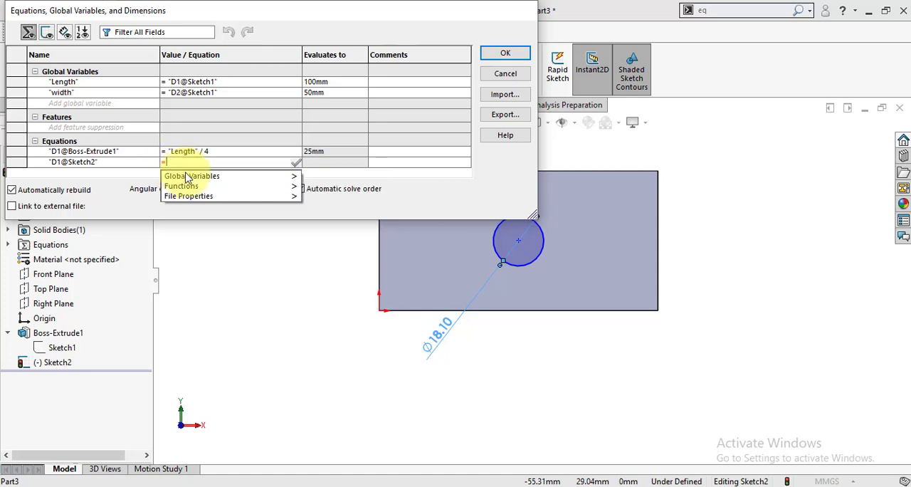
mouse_move(189, 180)
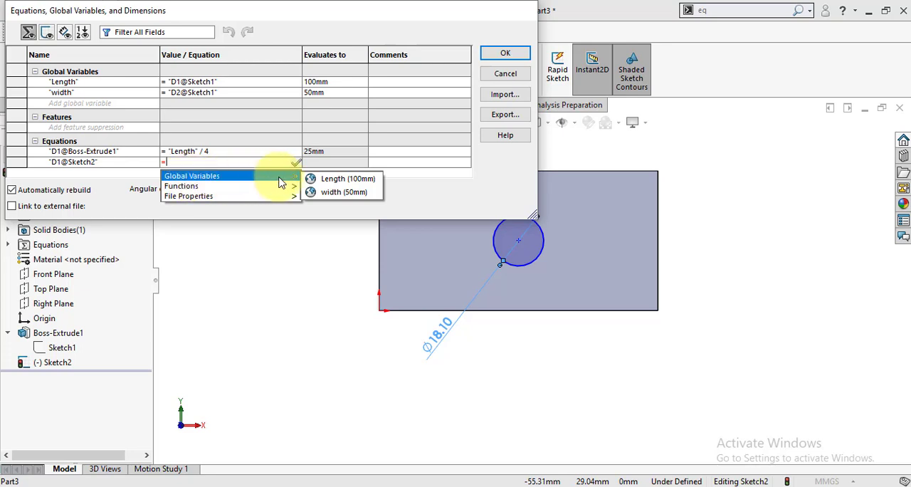
click(335, 179)
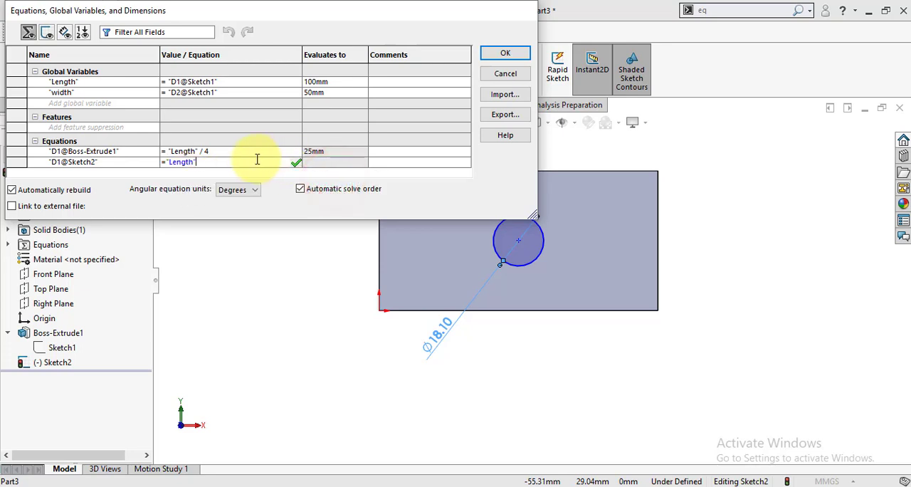
text(/5)
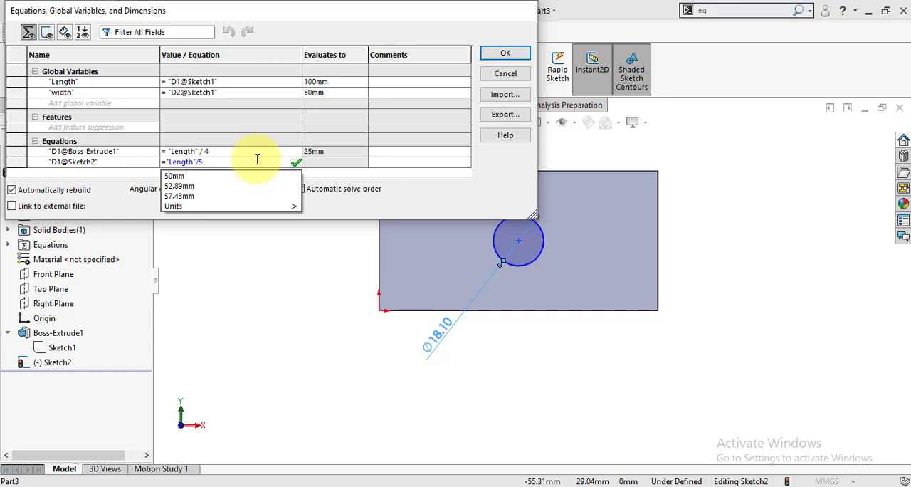
key(Return)
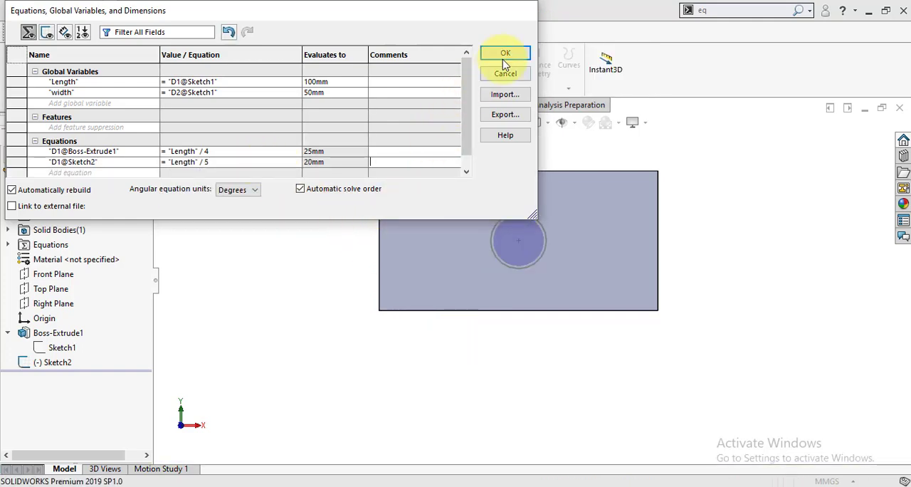
click(501, 57)
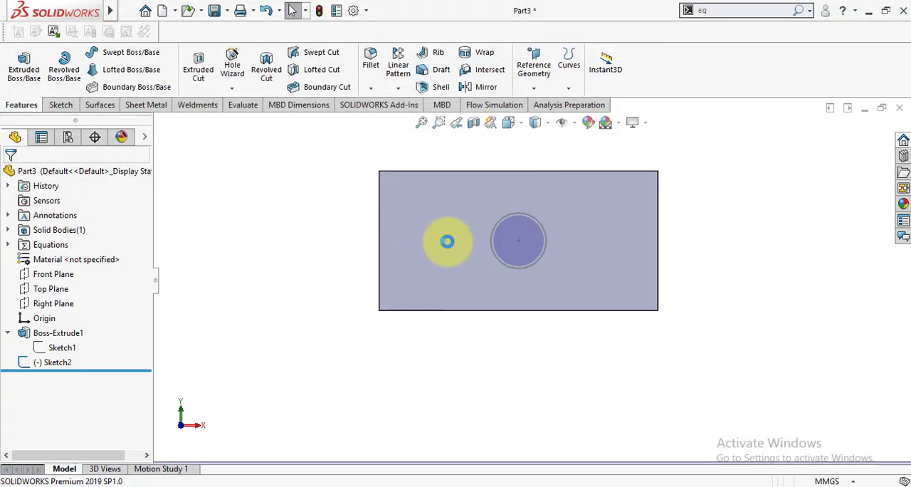
Reopen the circle's sketch to examine its equation-driven diameter dimension, and exit the sketch
click(317, 332)
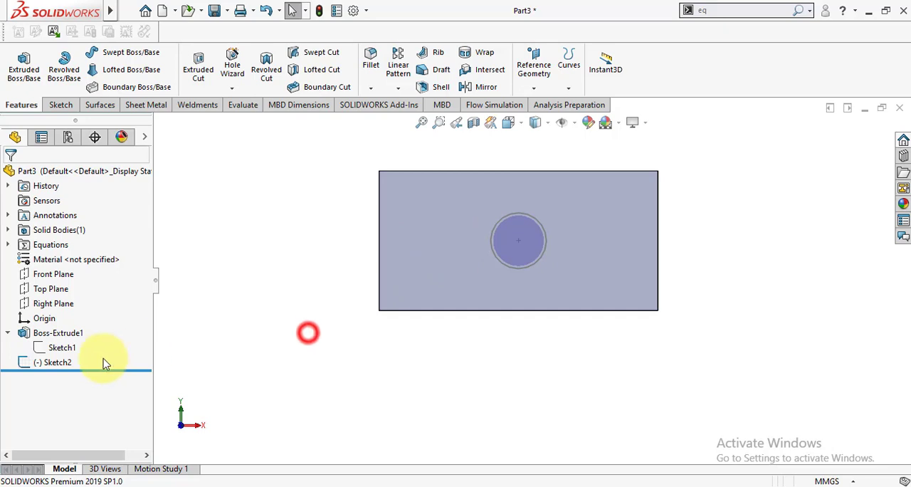
click(54, 364)
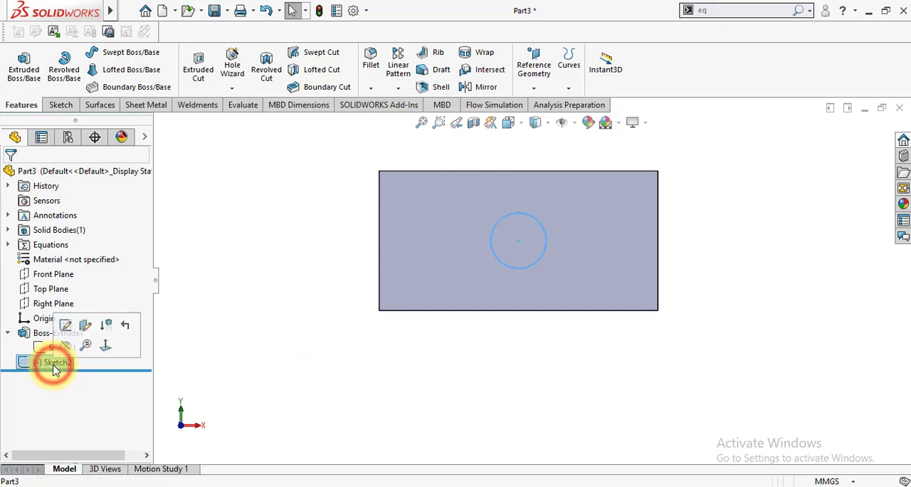
click(65, 326)
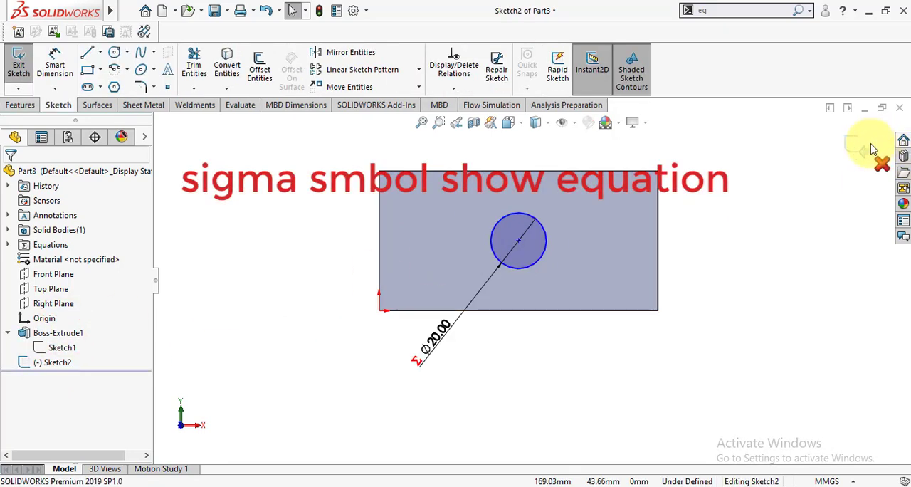
click(858, 142)
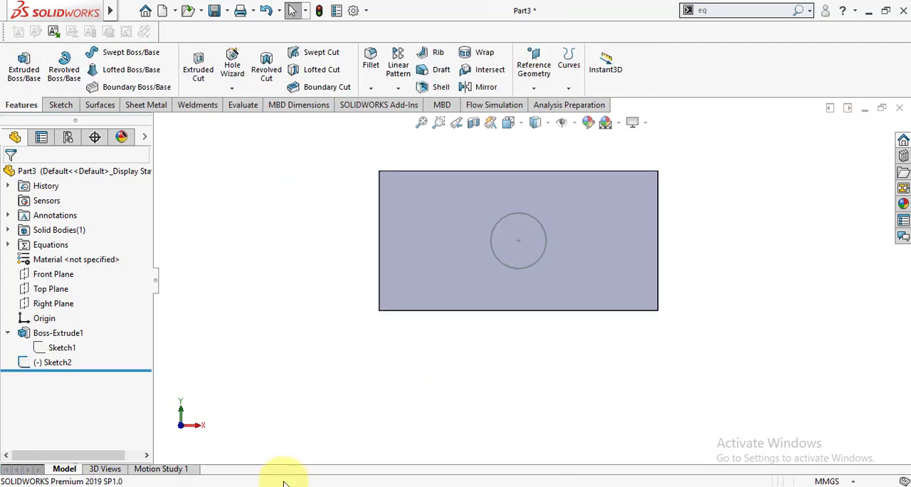
Cut-extrude the circle sketch into the block with a blind depth of 10 mm
click(248, 286)
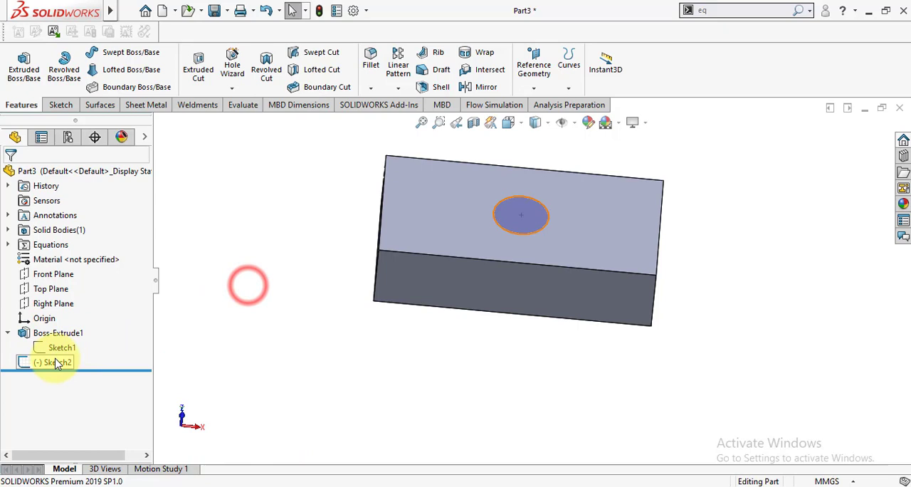
click(54, 359)
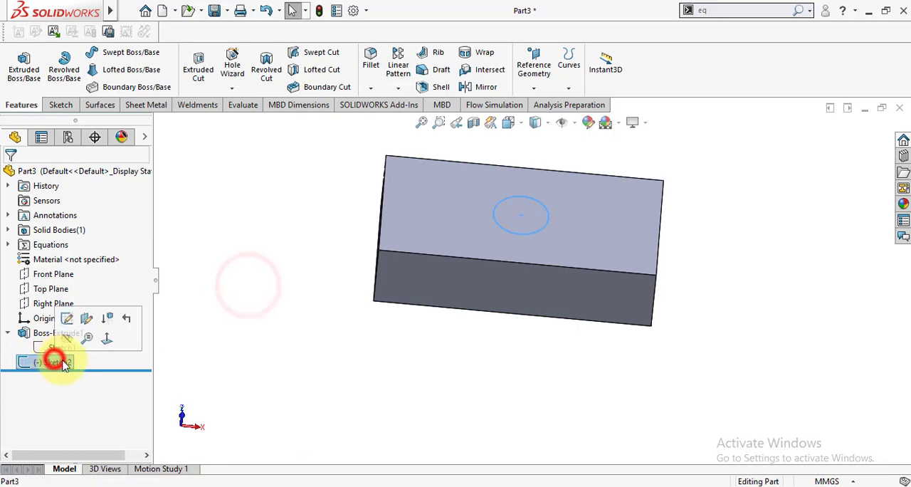
click(199, 69)
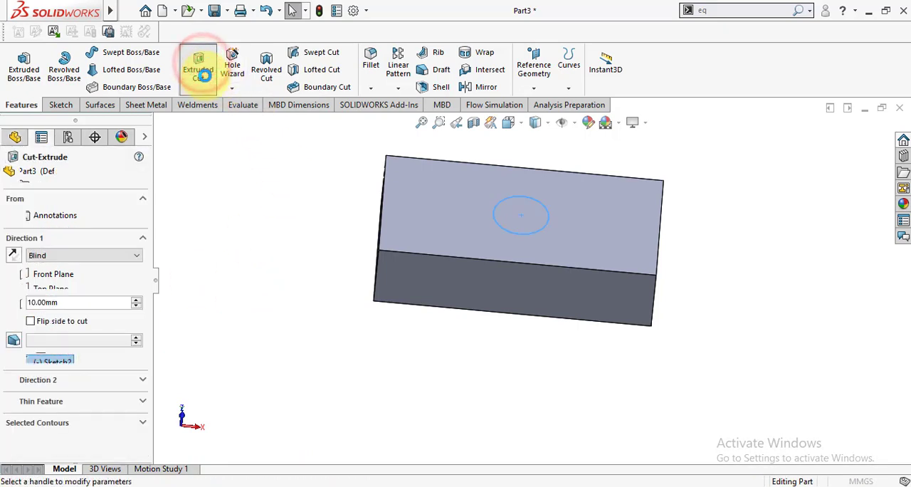
click(10, 175)
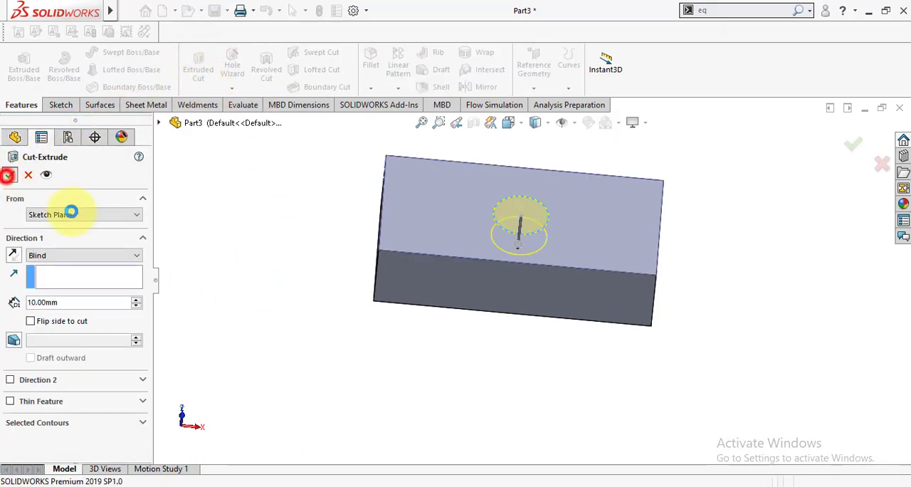
click(236, 275)
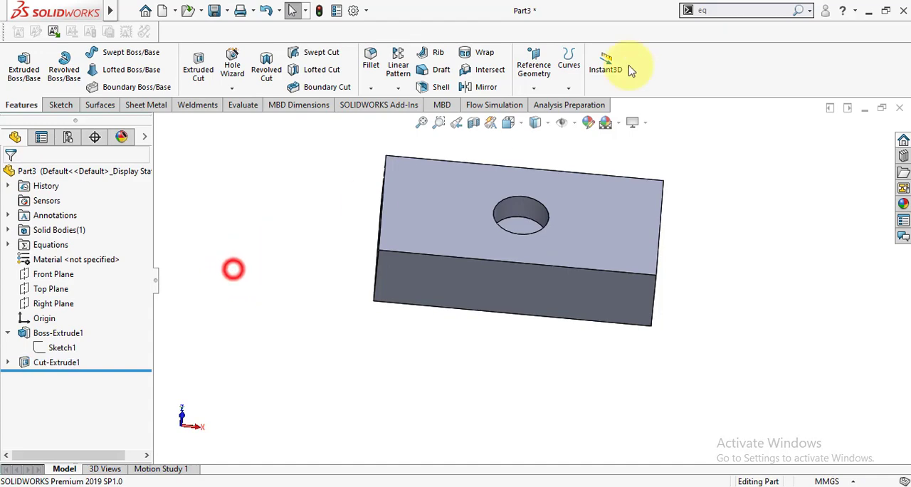
Add an equation for the hole's cut depth that sets it to "D1@Boss-Extrude1" / 2
click(719, 24)
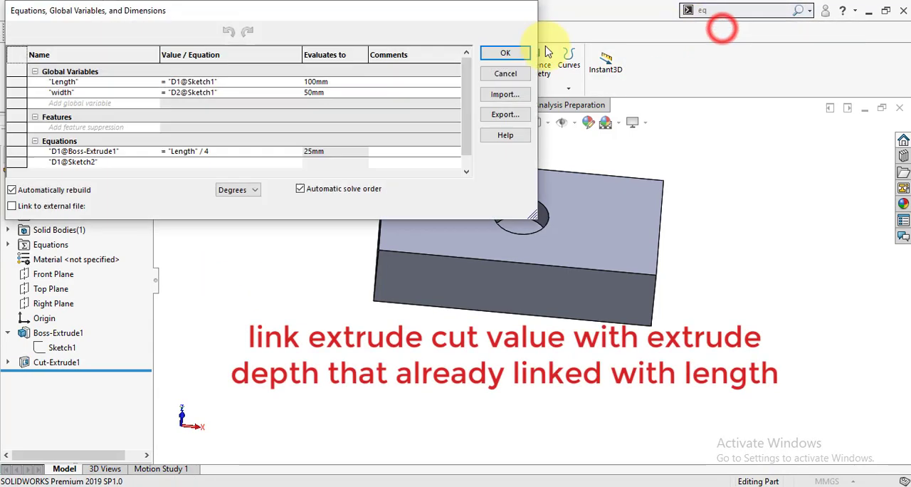
scroll(552, 358, up, 2)
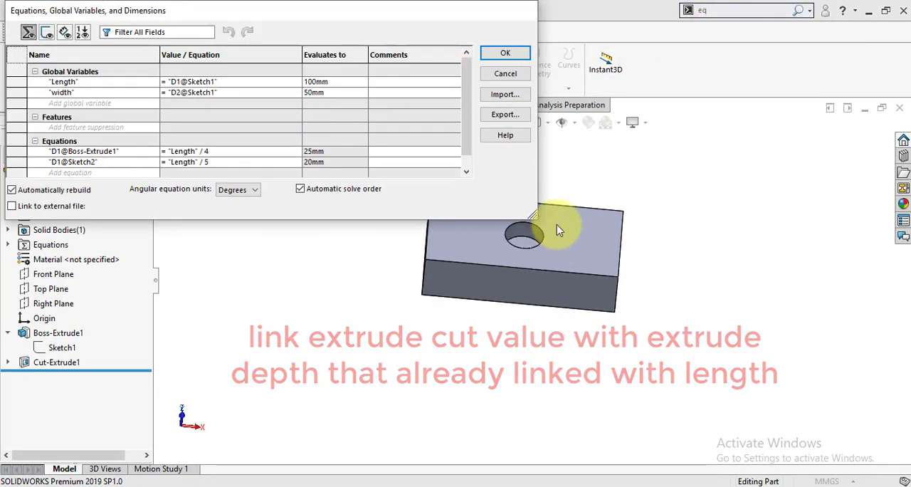
scroll(560, 201, down, 2)
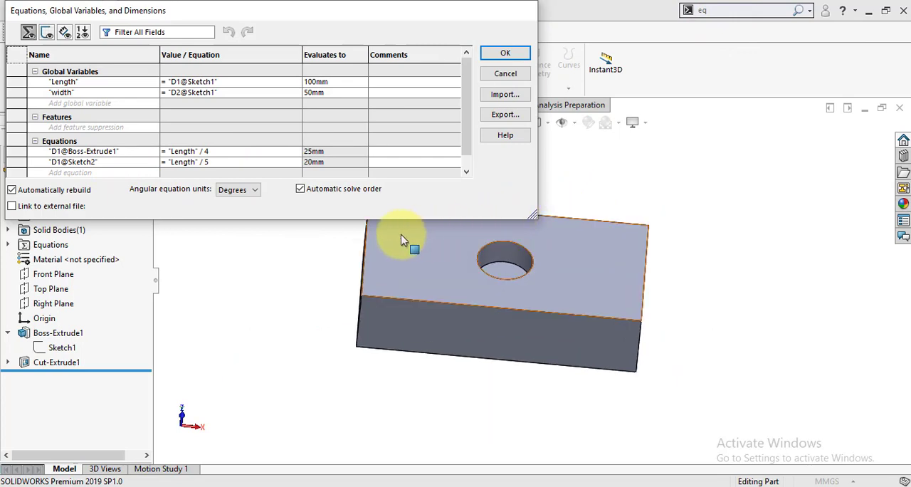
click(23, 364)
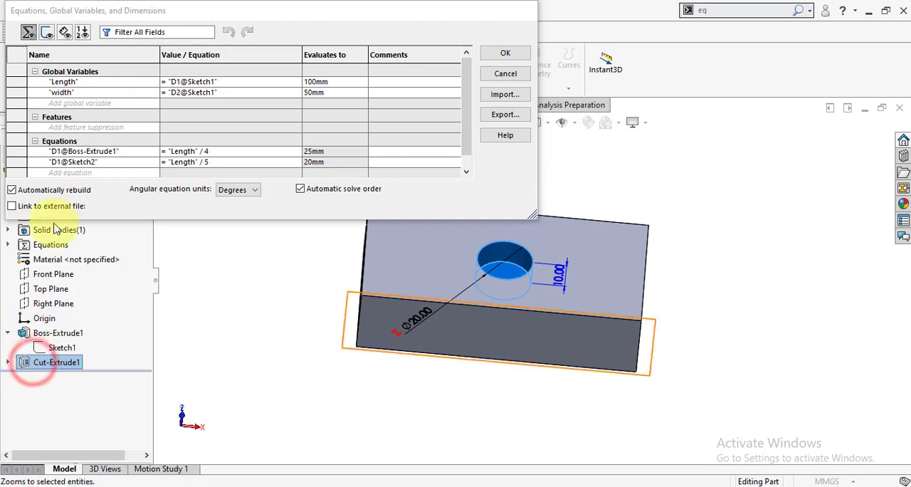
click(91, 175)
click(83, 157)
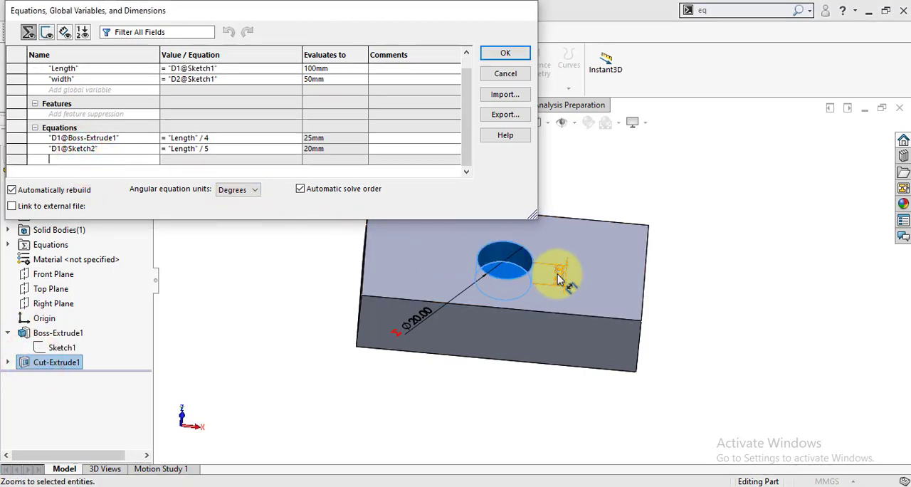
click(558, 280)
click(202, 159)
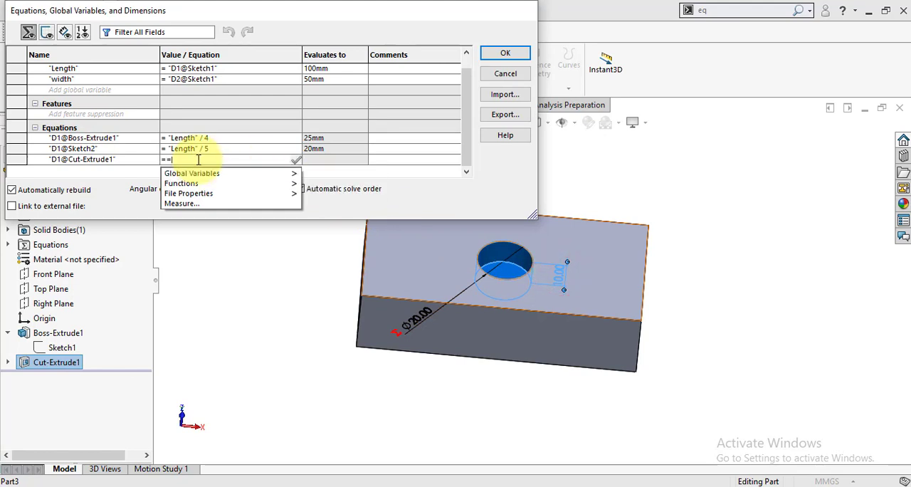
click(72, 141)
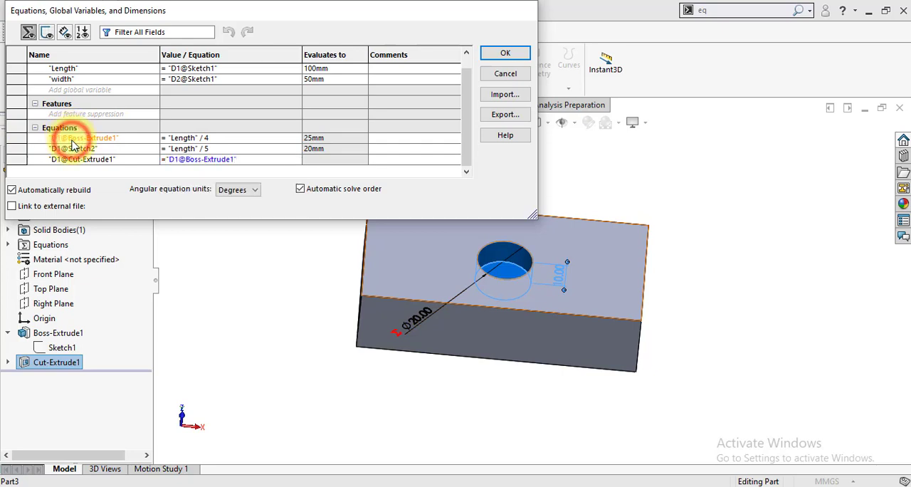
text(/2)
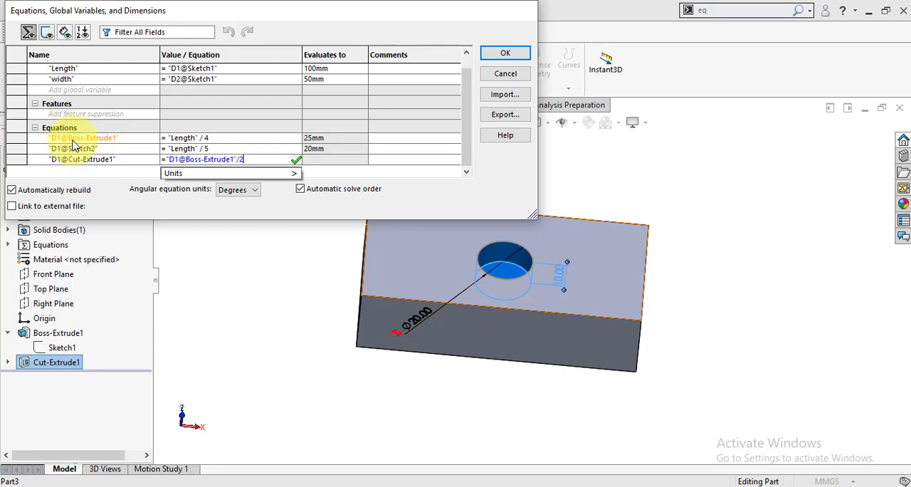
key(Tab)
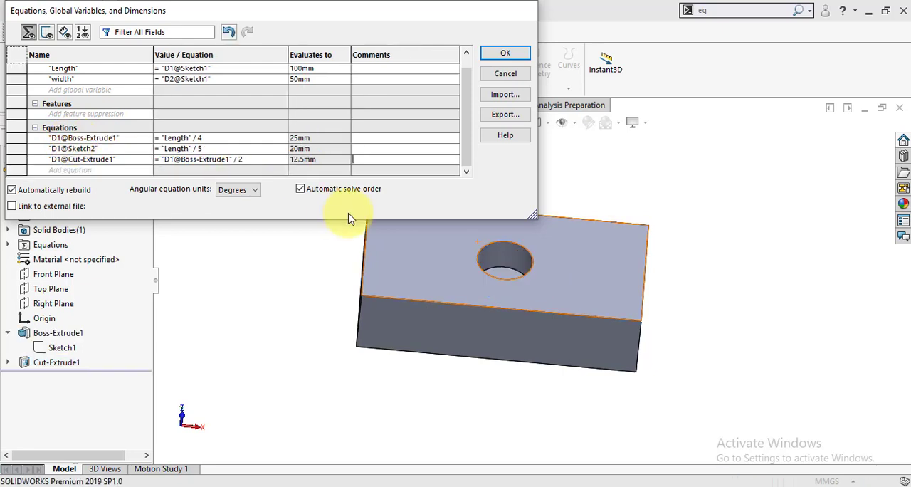
click(504, 54)
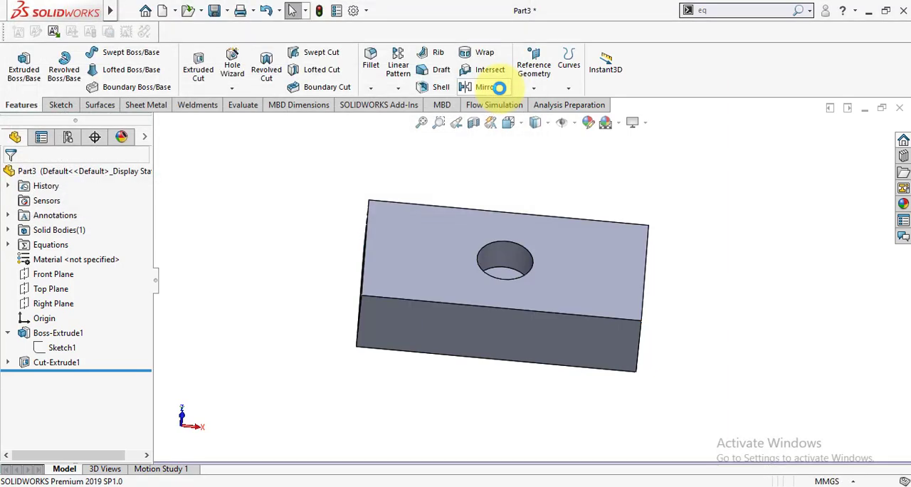
Reopen the hole's cut-extrude feature to examine its equation-driven blind depth, and close it without altering anything
click(59, 362)
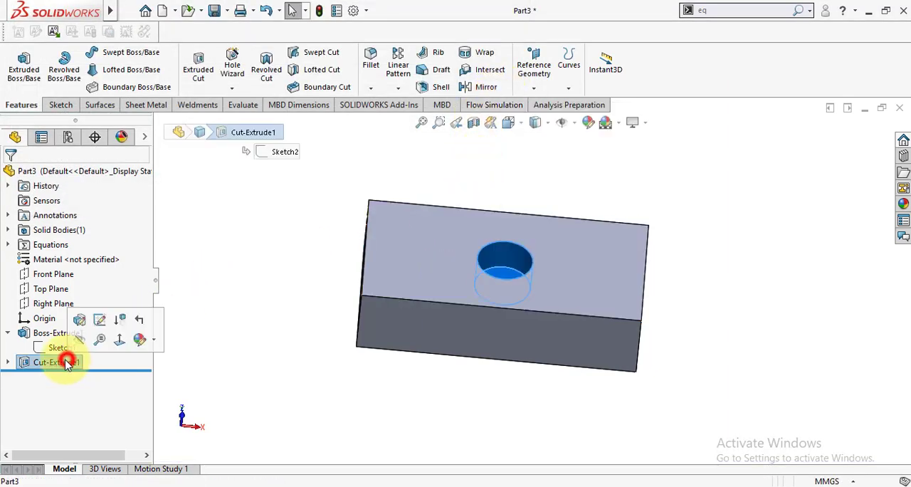
click(8, 362)
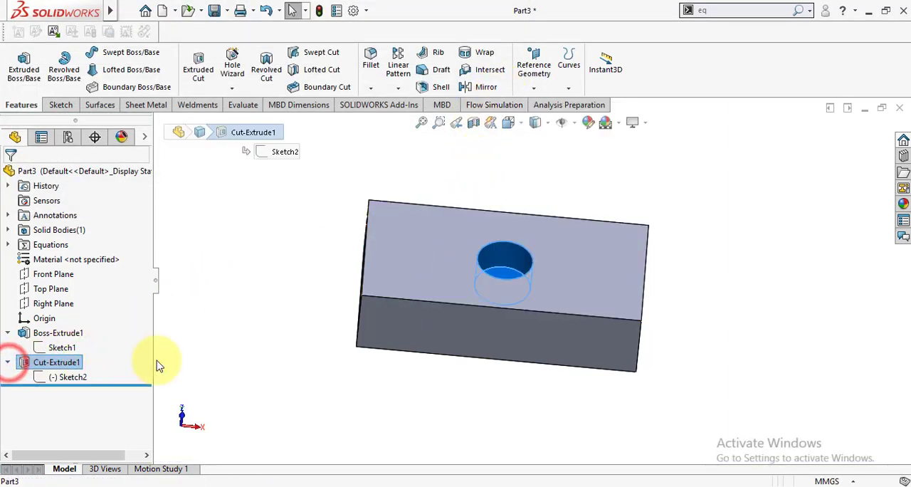
click(188, 363)
click(66, 362)
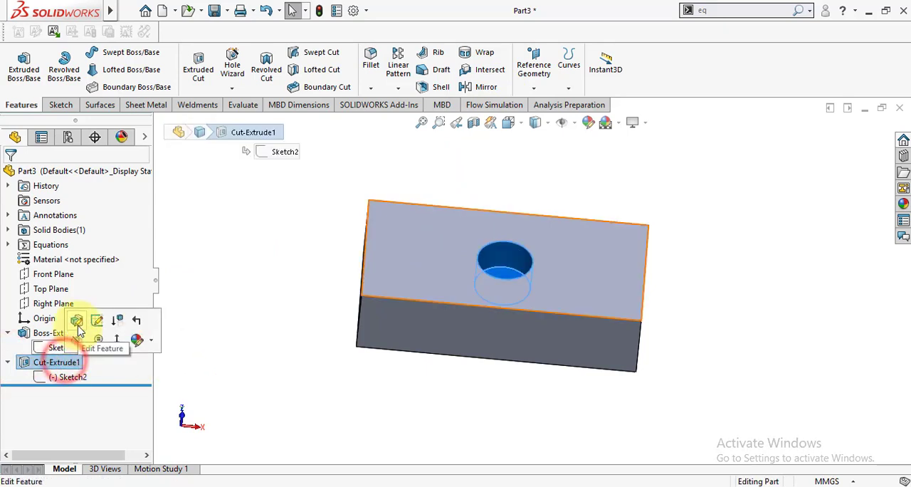
click(76, 319)
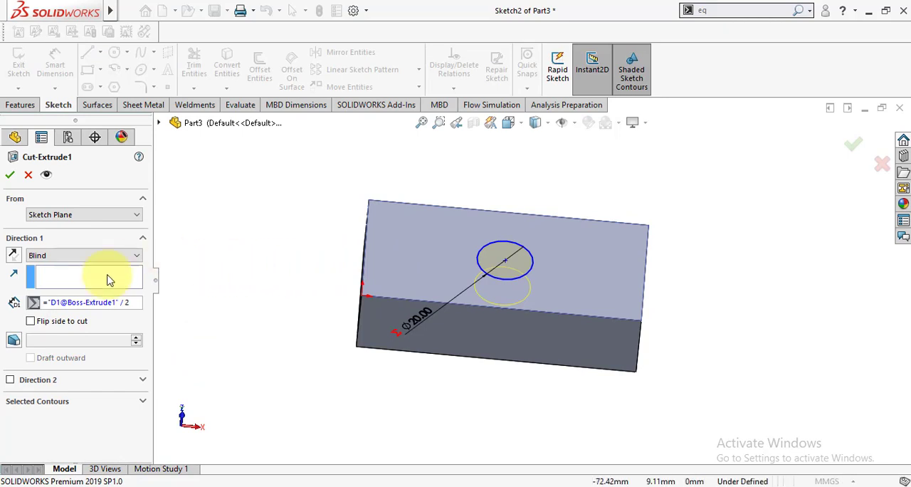
click(10, 177)
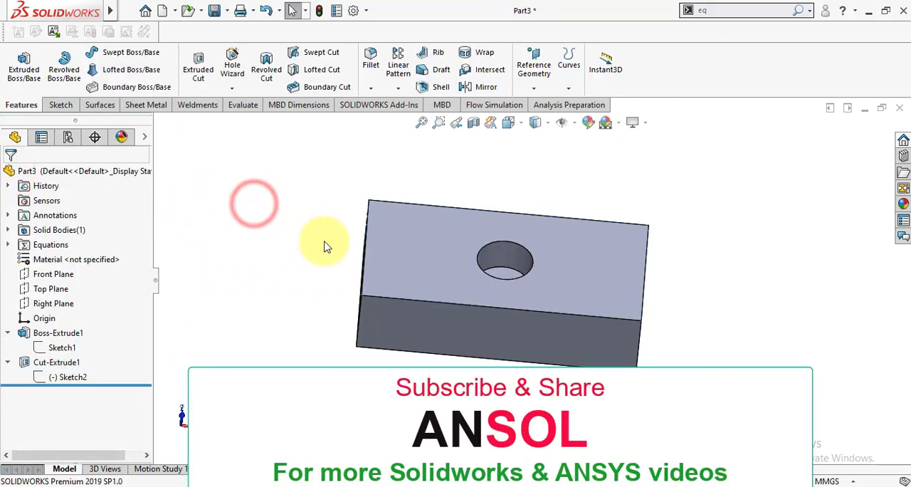
Measure the hole's depth between the block's upper face and the hole's floor, and close the measurement
scroll(336, 245, down, 2)
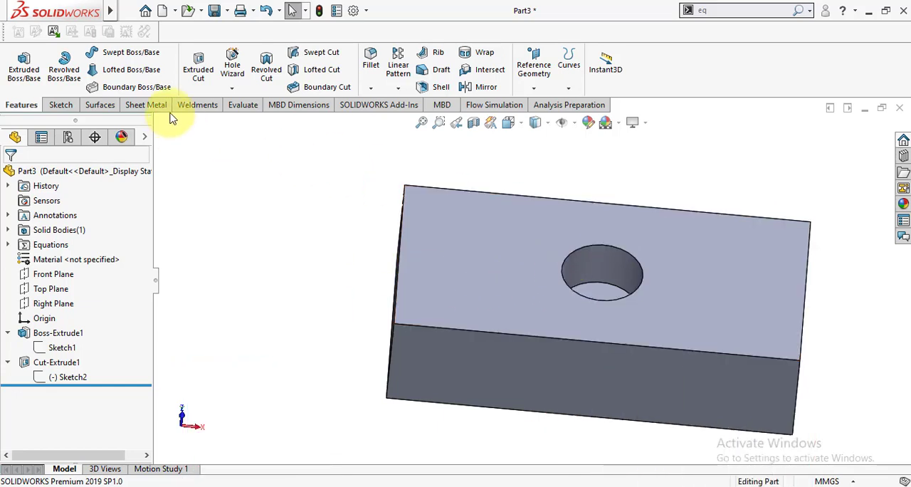
click(242, 104)
click(103, 71)
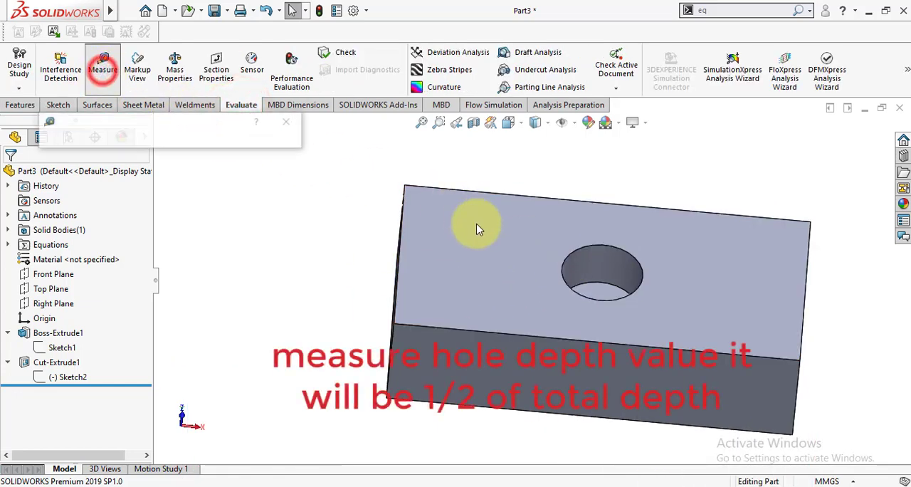
click(489, 226)
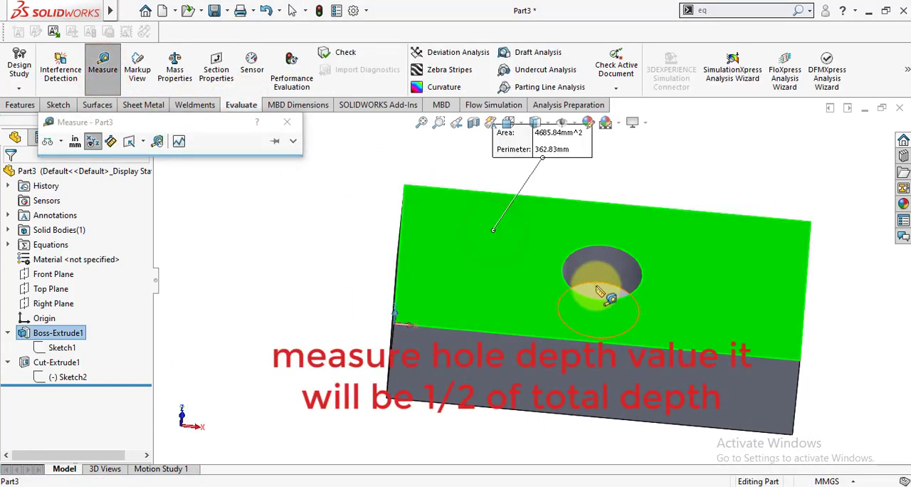
click(598, 291)
scroll(554, 294, down, 3)
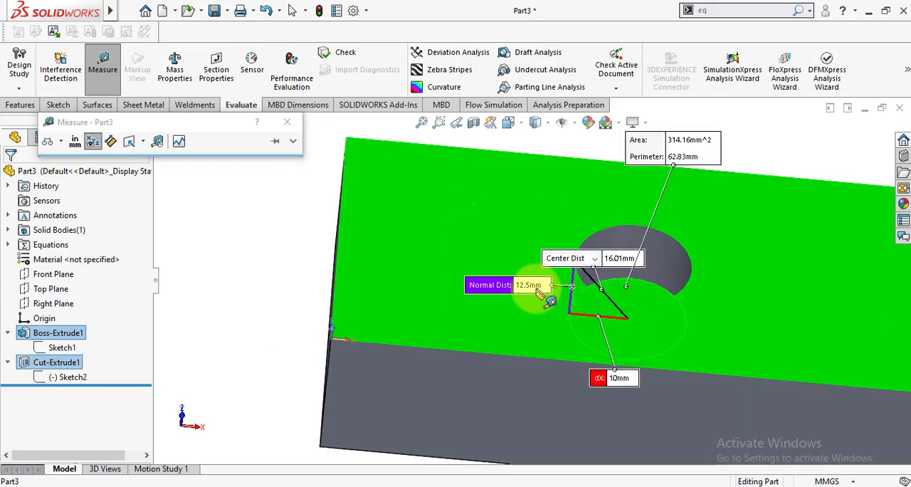
scroll(569, 295, up, 2)
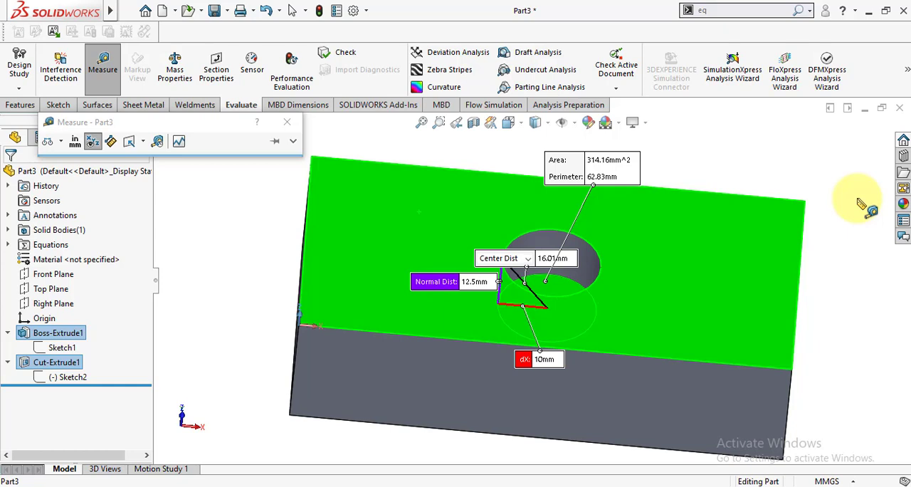
click(287, 122)
click(205, 241)
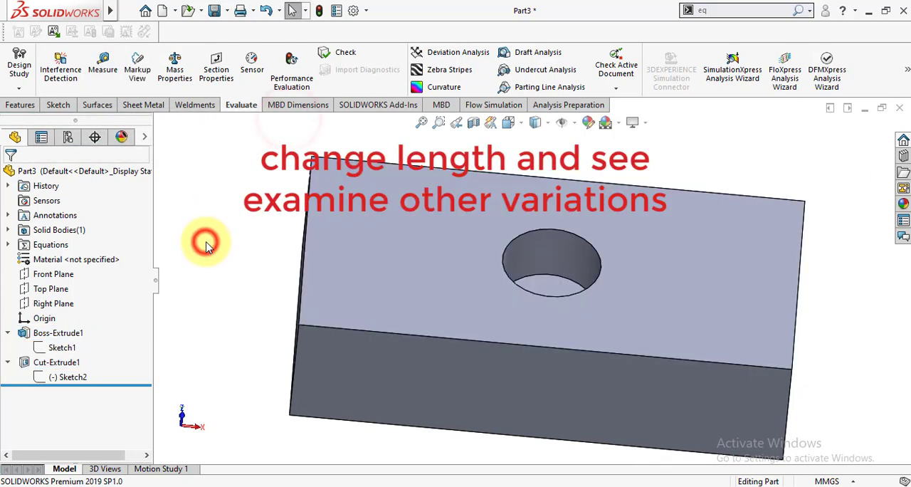
click(533, 255)
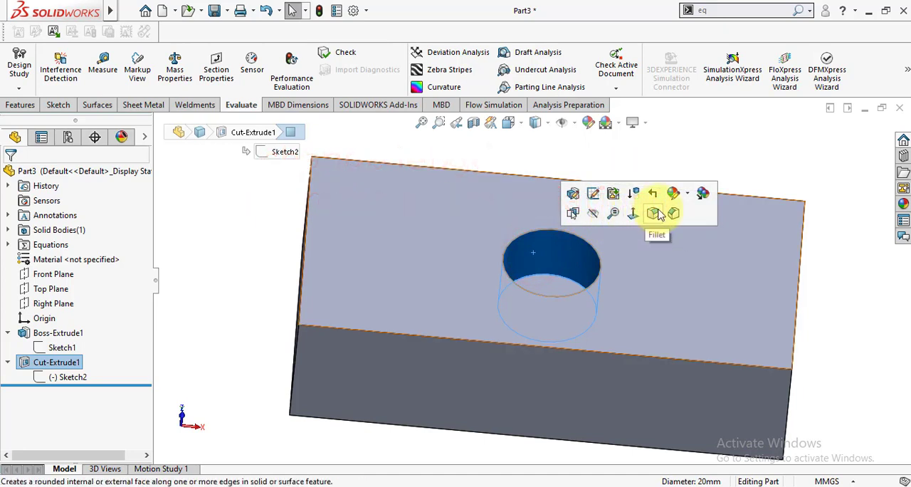
click(688, 158)
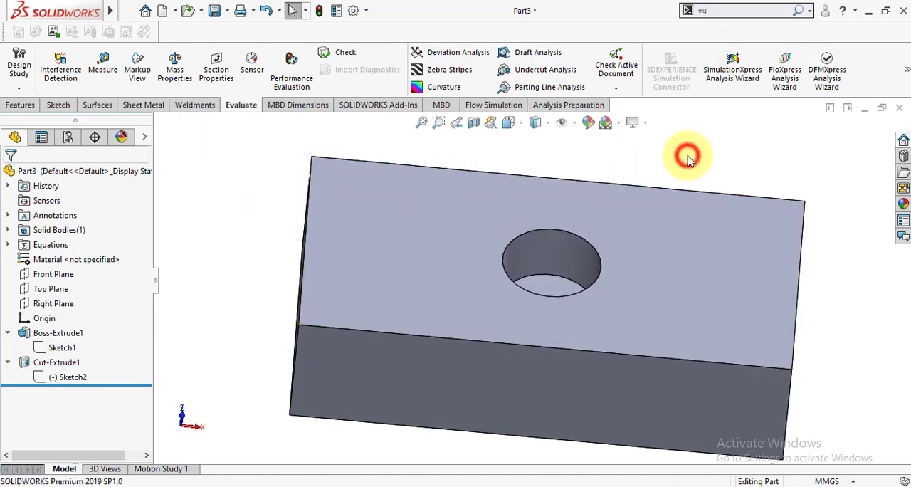